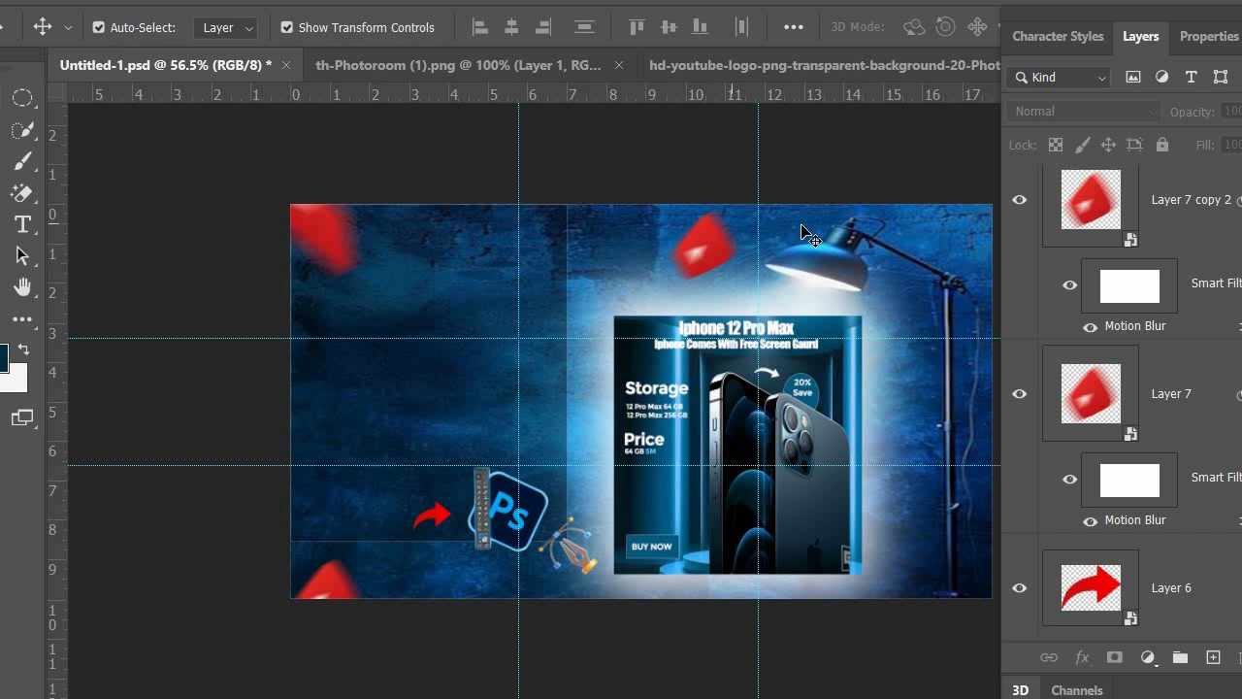
# Recolour the blue wall background layer to teal with a Hue/Saturation hue shift of -34
pyautogui.click(801, 230)
pyautogui.hotkey('ctrl', 'u')
pyautogui.moveTo(582, 48); pyautogui.dragTo(1107, 68)
pyautogui.moveTo(1075, 237); pyautogui.dragTo(1185, 238)
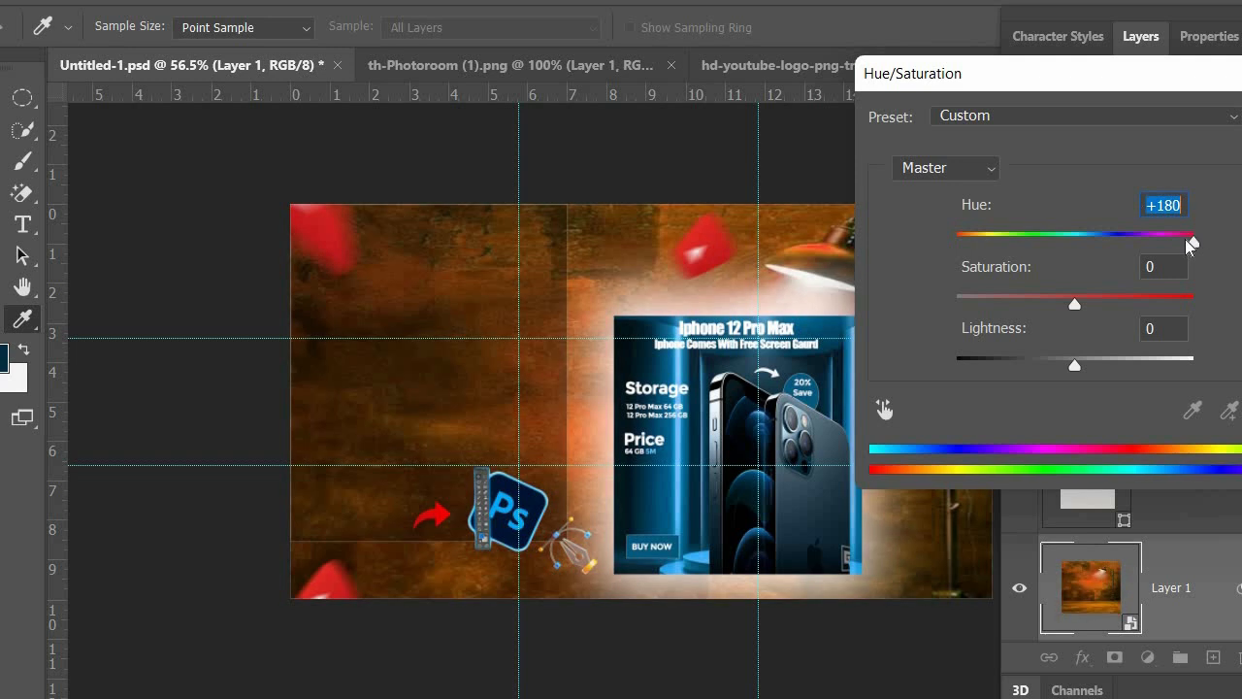
pyautogui.click(1036, 243)
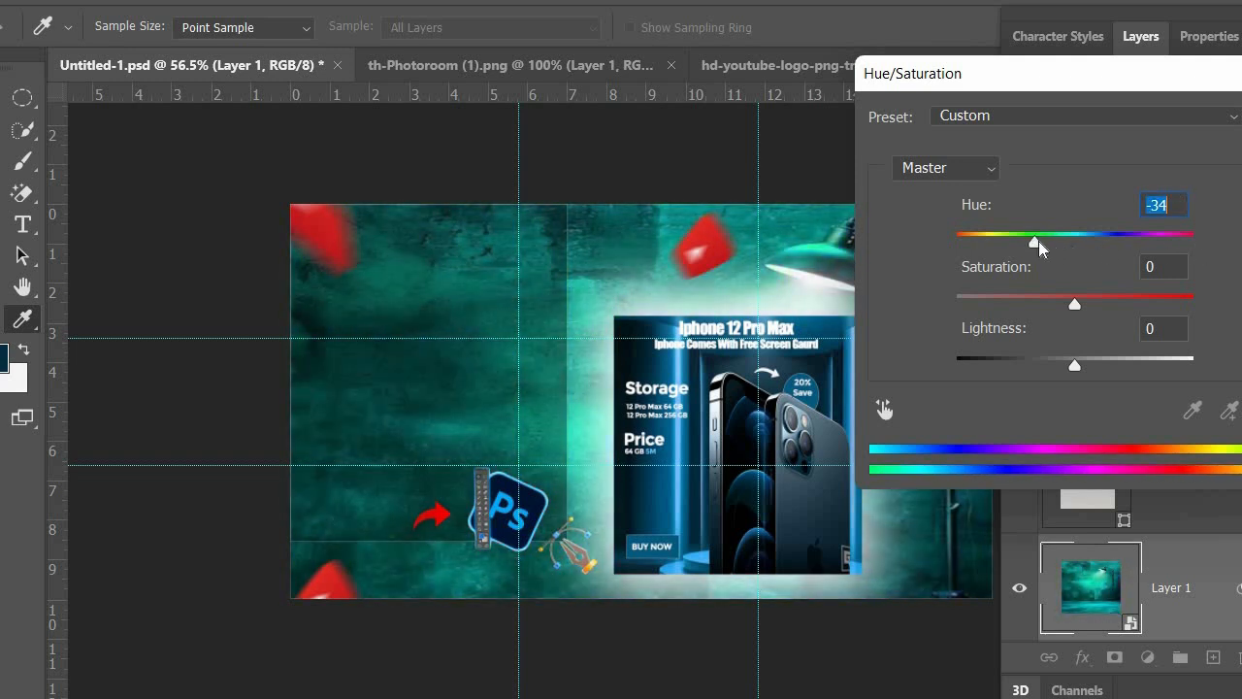
pyautogui.moveTo(1154, 77); pyautogui.dragTo(1241, 80)
pyautogui.moveTo(1075, 80); pyautogui.dragTo(904, 80)
pyautogui.press('Return')
pyautogui.press('v')
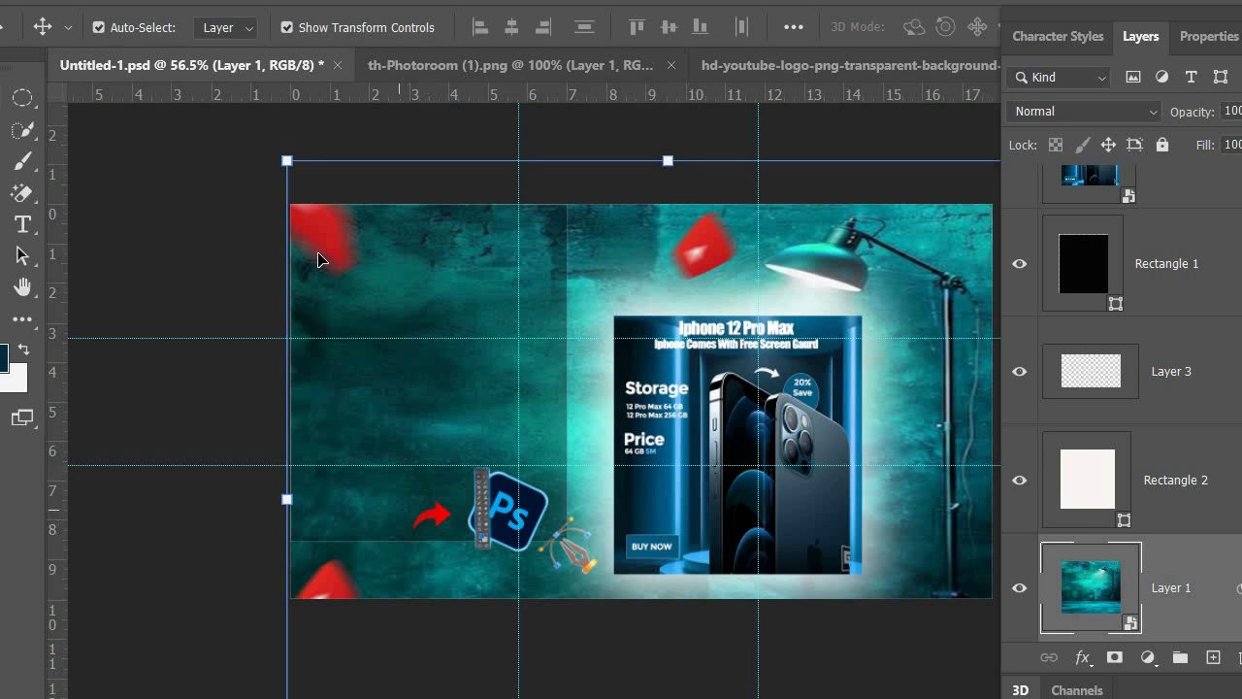
# Move the blurred red shape from the upper-left to the lower-right canvas corner and place a rotated copy of another in the vacated corner
pyautogui.moveTo(355, 243); pyautogui.dragTo(982, 603)
pyautogui.moveTo(746, 238); pyautogui.dragTo(494, 243)
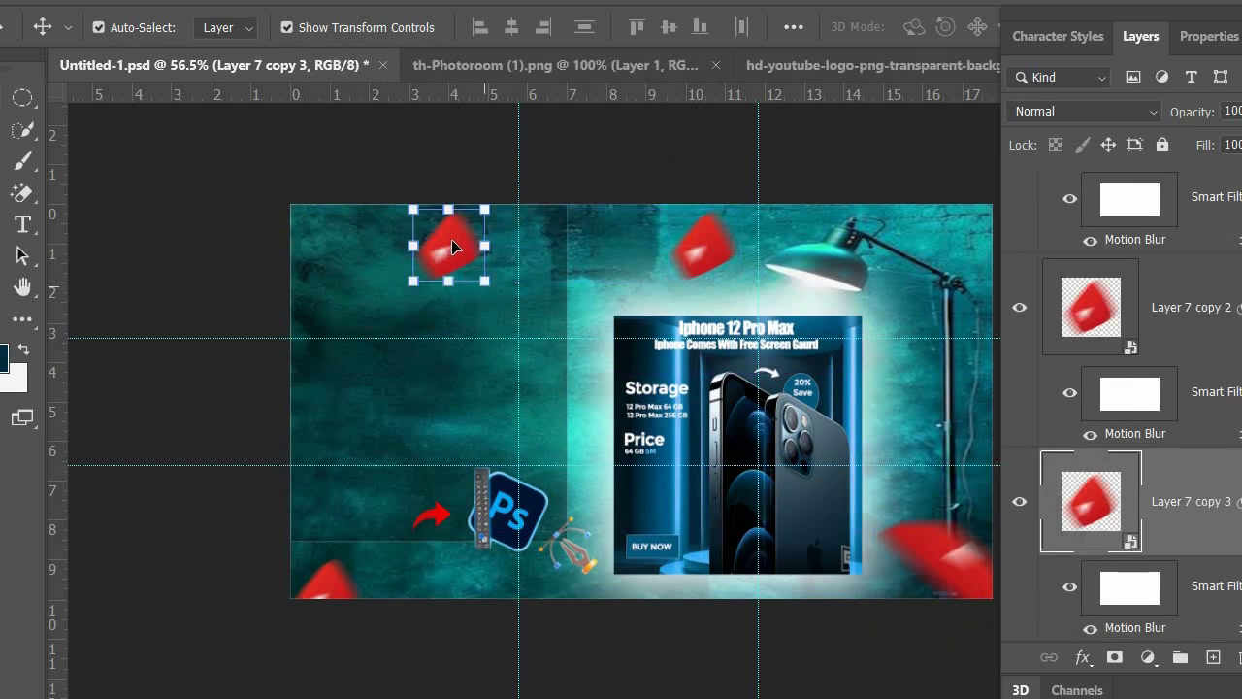
pyautogui.moveTo(370, 301); pyautogui.dragTo(354, 271)
pyautogui.press('Return')
pyautogui.moveTo(441, 255); pyautogui.dragTo(308, 233)
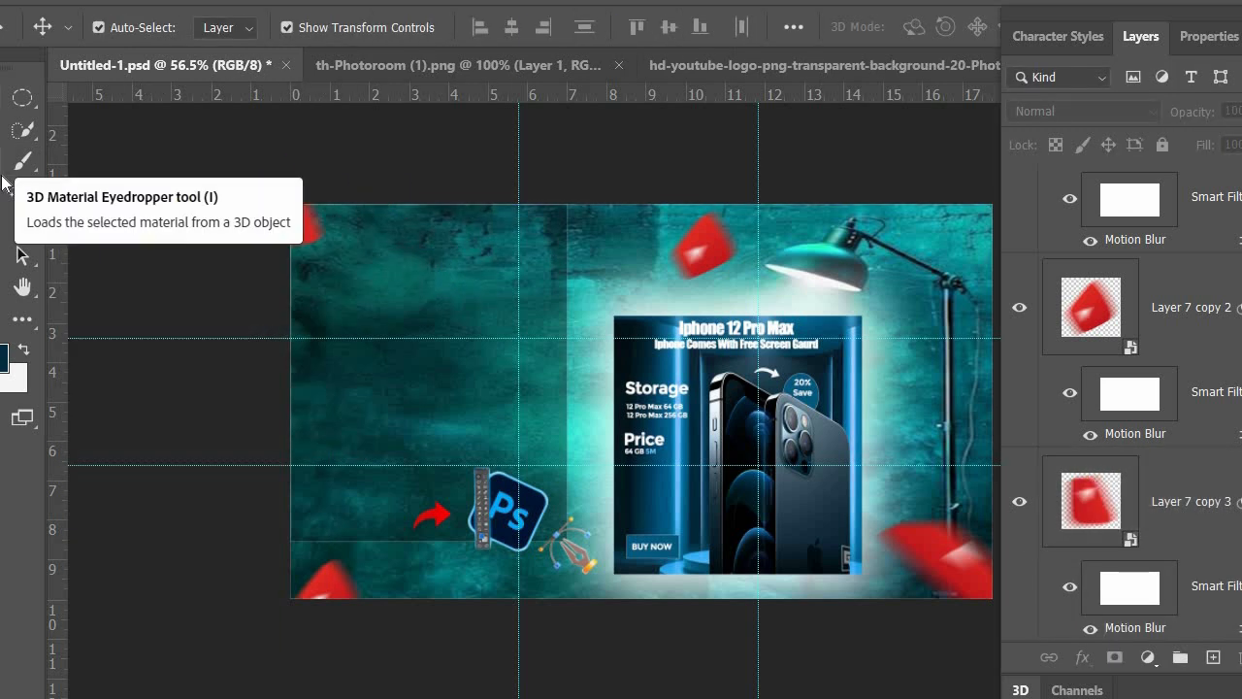
# Start a new text line on the empty wall area of the canvas in Impact at 100 pt
pyautogui.click(23, 224)
pyautogui.click(309, 26)
pyautogui.click(253, 148)
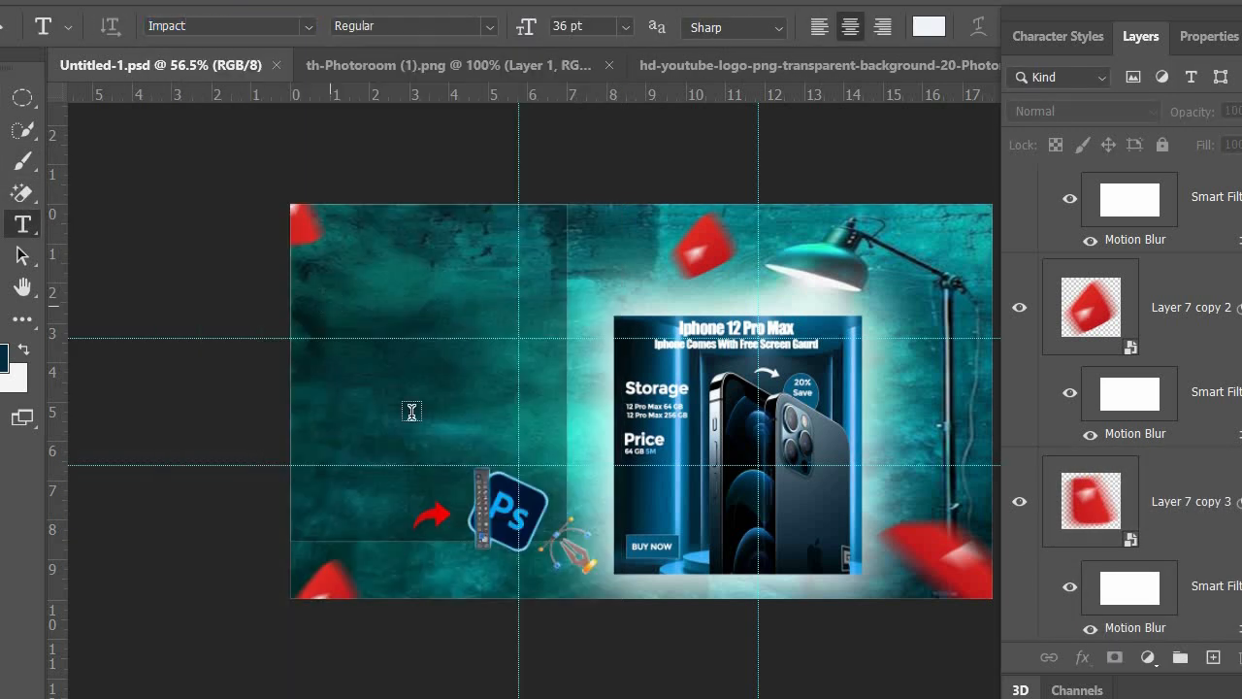
pyautogui.click(330, 322)
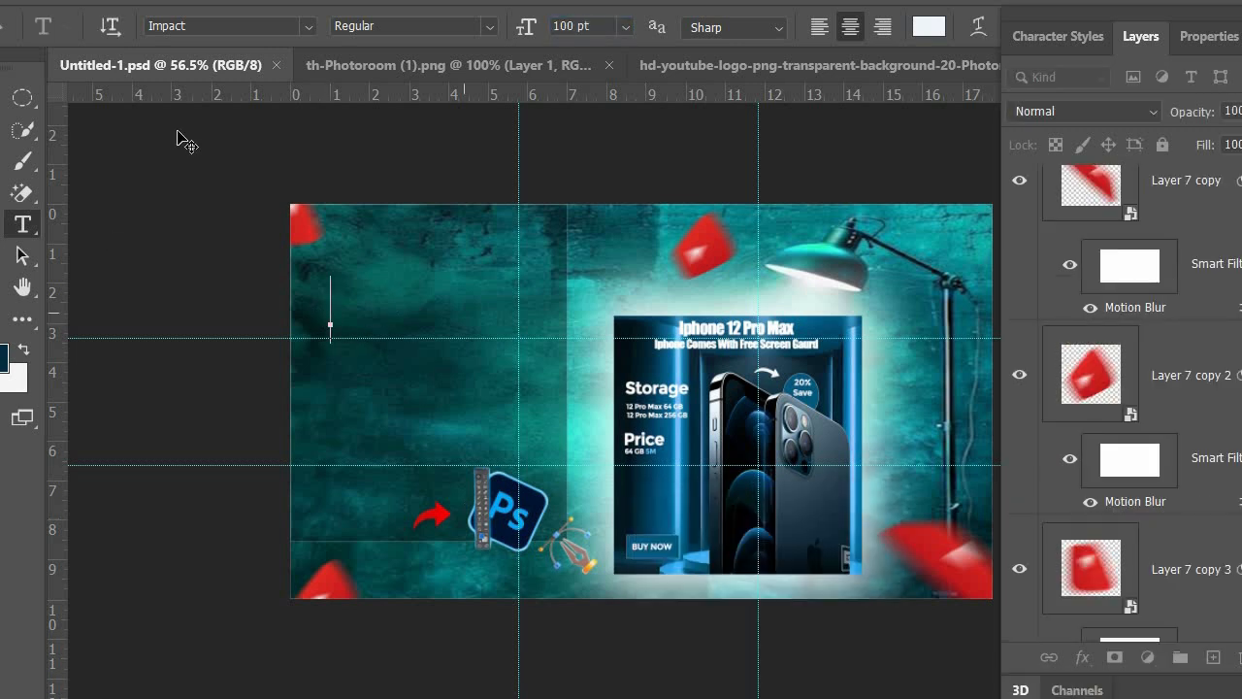
pyautogui.write('iphone')
pyautogui.press('BackSpace')
pyautogui.press('BackSpace')
pyautogui.press('BackSpace')
pyautogui.press('BackSpace')
pyautogui.press('BackSpace')
pyautogui.press('BackSpace')
# Enter the title "iphone" in the Hey August font and move it fully inside the canvas, beneath the corner's red shape
pyautogui.click(307, 26)
pyautogui.click(257, 193)
pyautogui.write('iphone')
pyautogui.click(1, 97)
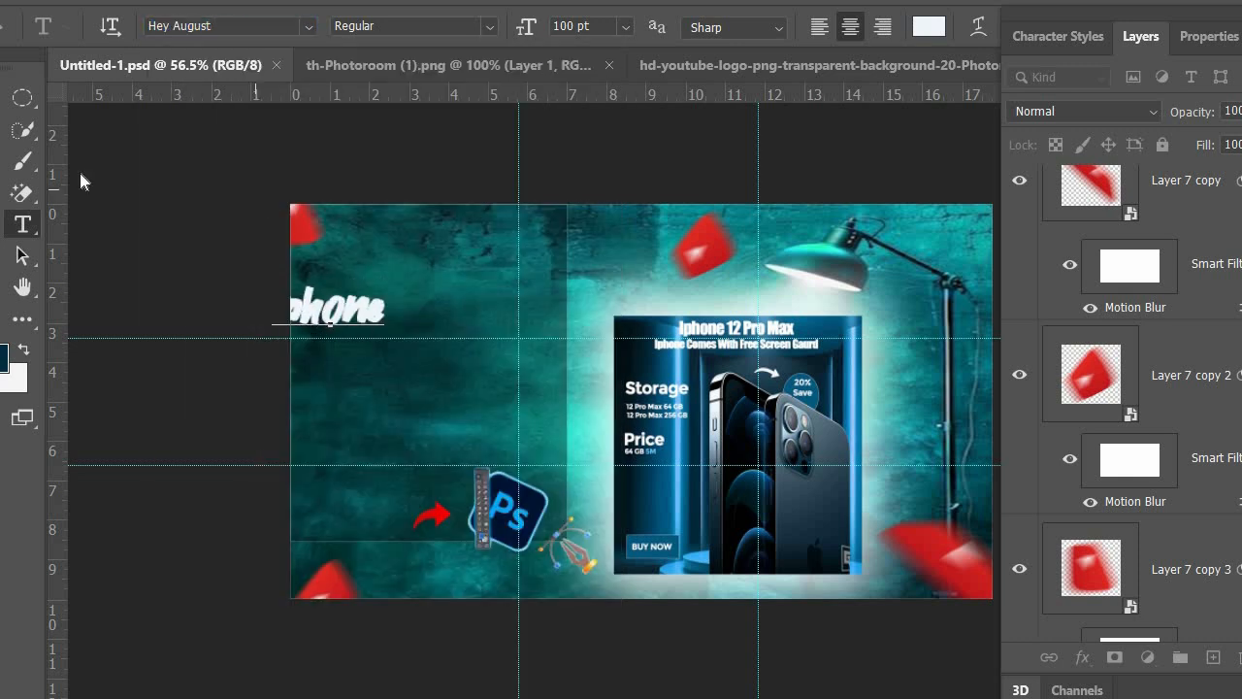
pyautogui.moveTo(325, 315); pyautogui.dragTo(380, 312)
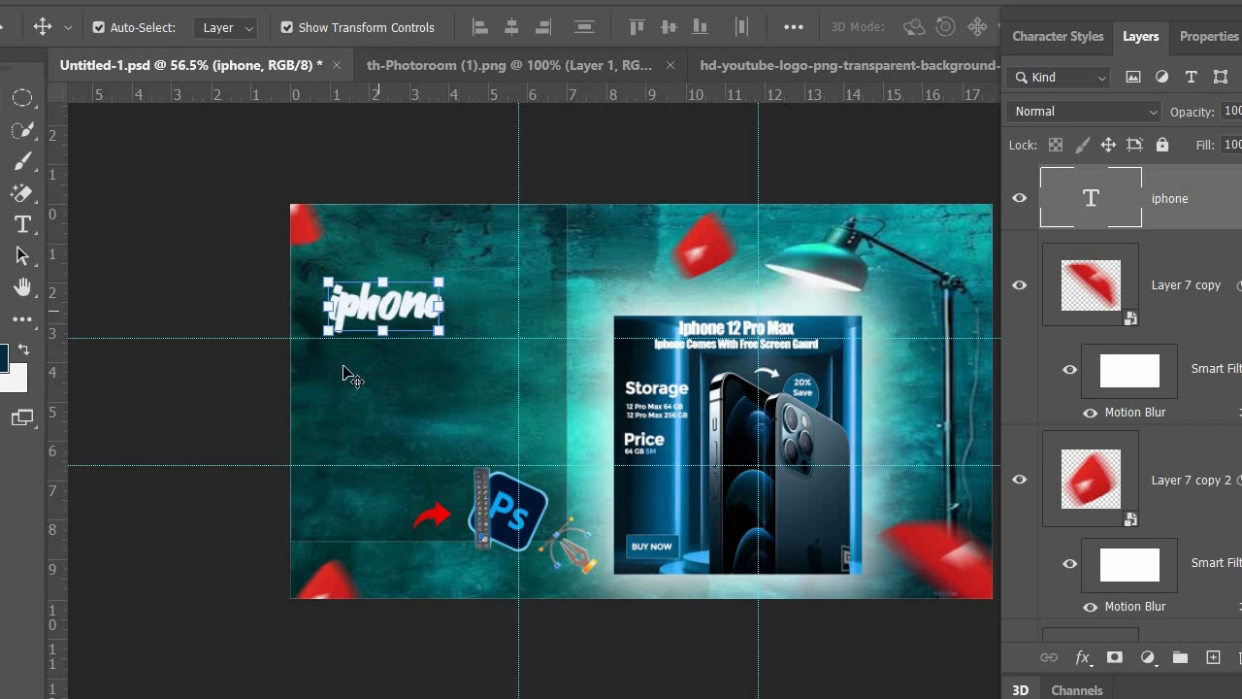
pyautogui.click(351, 334)
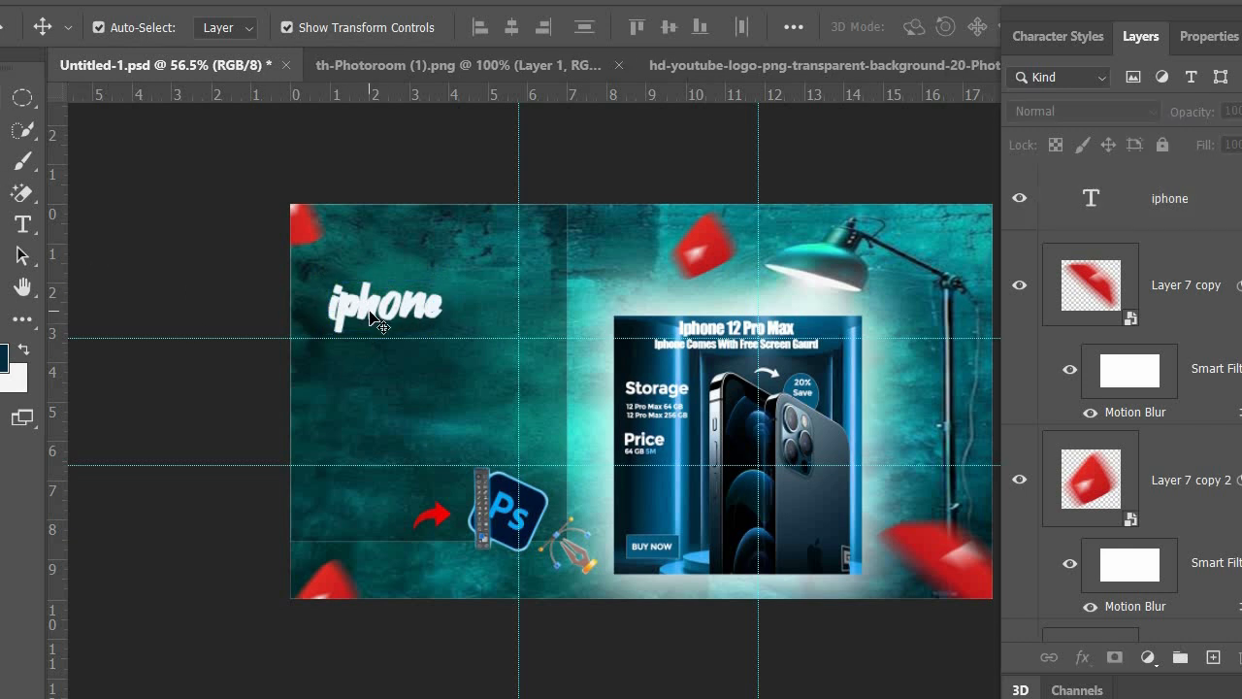
# Change the font of the "iphone" title to Impact
pyautogui.doubleClick(369, 315)
pyautogui.click(305, 27)
pyautogui.click(306, 373)
pyautogui.click(1, 97)
pyautogui.click(298, 326)
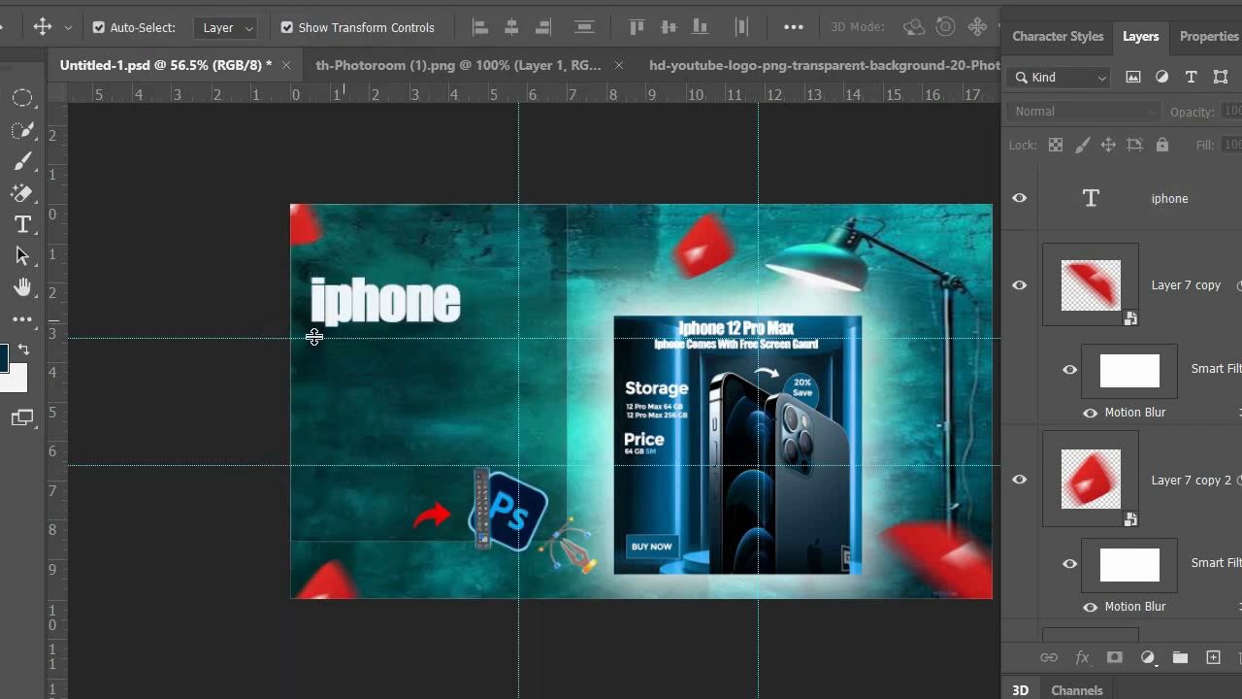
# Add the text "social media" in Brittany Signature at 72 pt and place it overlapping the lower edge of the "iphone" title
pyautogui.click(22, 224)
pyautogui.click(316, 356)
pyautogui.click(626, 27)
pyautogui.click(588, 338)
pyautogui.click(309, 27)
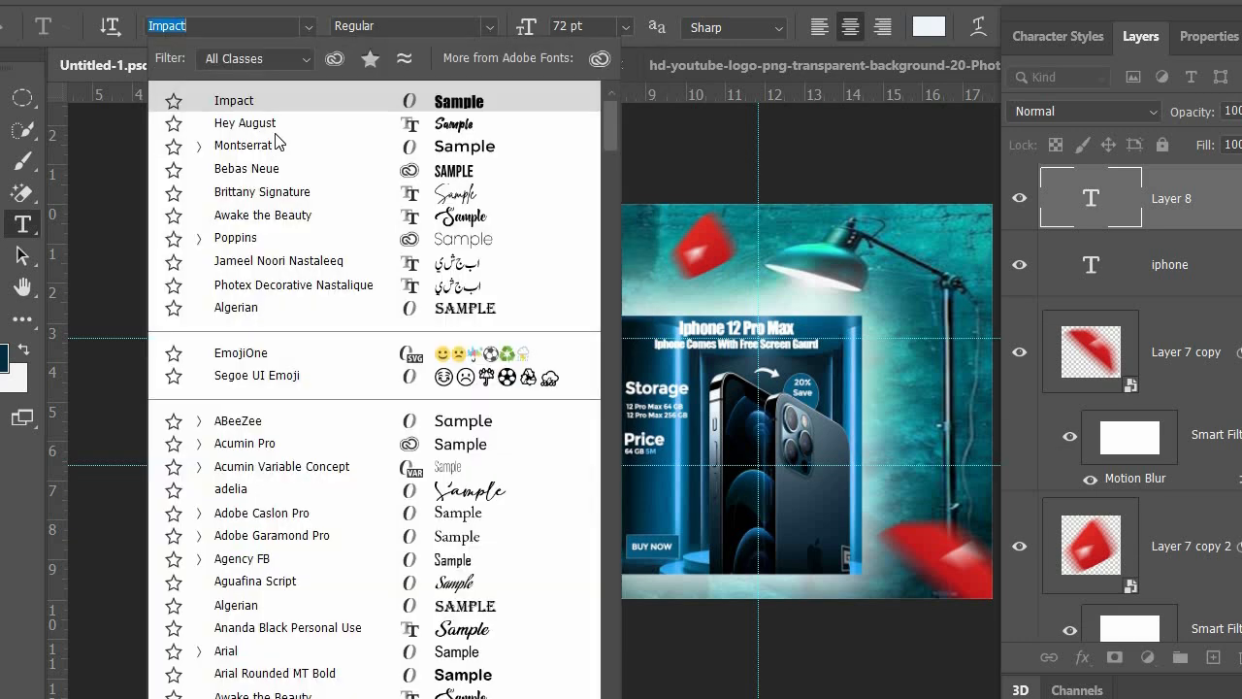
pyautogui.click(274, 194)
pyautogui.write('social media')
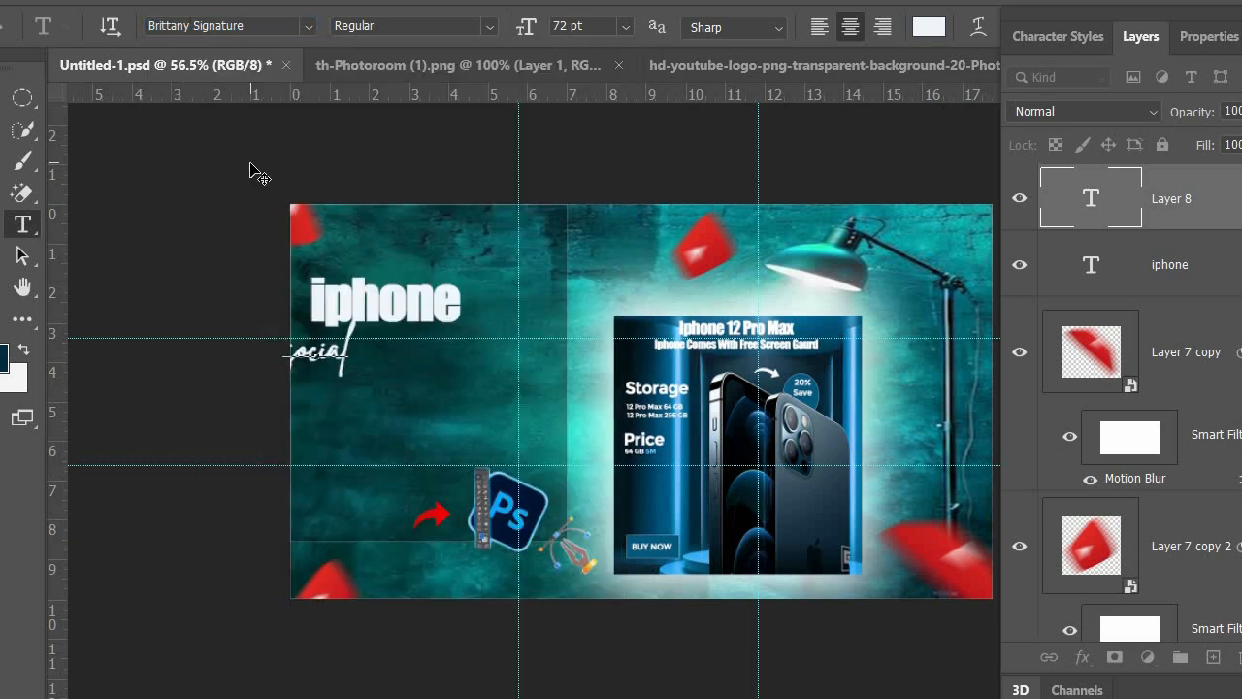
pyautogui.click(1, 97)
pyautogui.click(411, 348)
pyautogui.moveTo(411, 354); pyautogui.dragTo(524, 330)
# Colour the "social media" text red
pyautogui.doubleClick(524, 330)
pyautogui.click(928, 26)
pyautogui.click(941, 183)
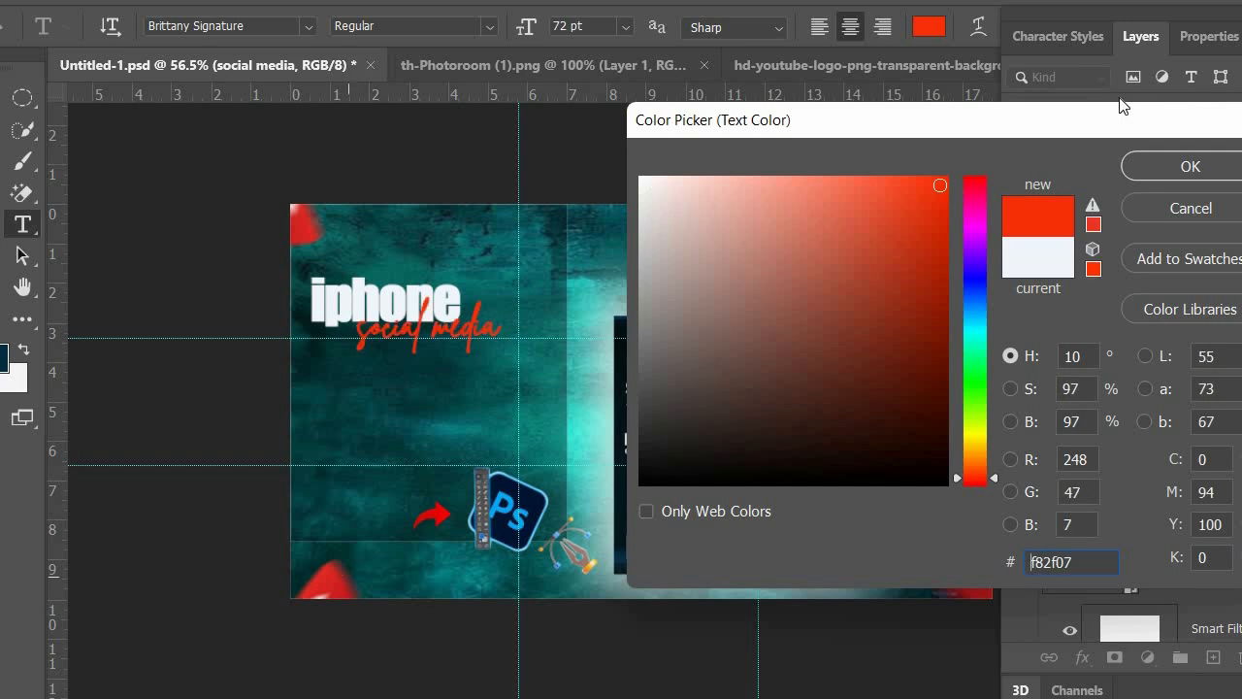
pyautogui.click(1191, 166)
pyautogui.hotkey('ctrl', 'Return')
pyautogui.press('v')
pyautogui.click(160, 304)
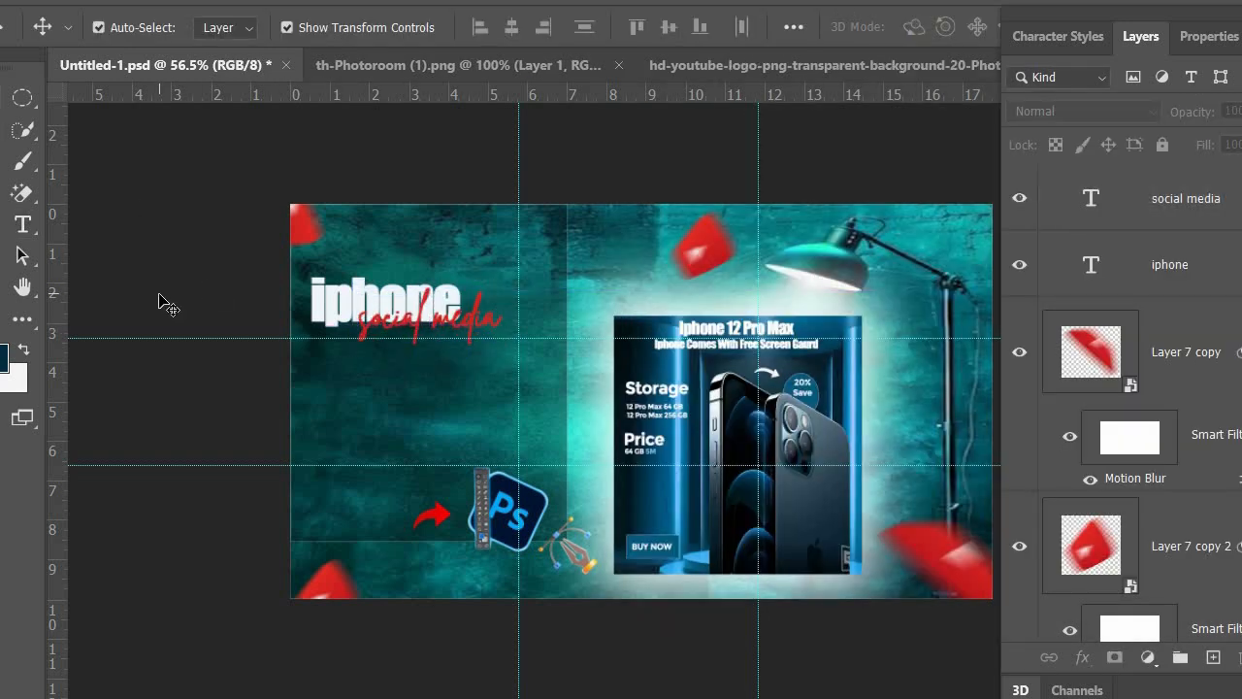
# Draw a rectangle of 372 × 104 px below the title, fill it with red and nudge it into line with the title
pyautogui.press('u')
pyautogui.moveTo(315, 350); pyautogui.dragTo(517, 407)
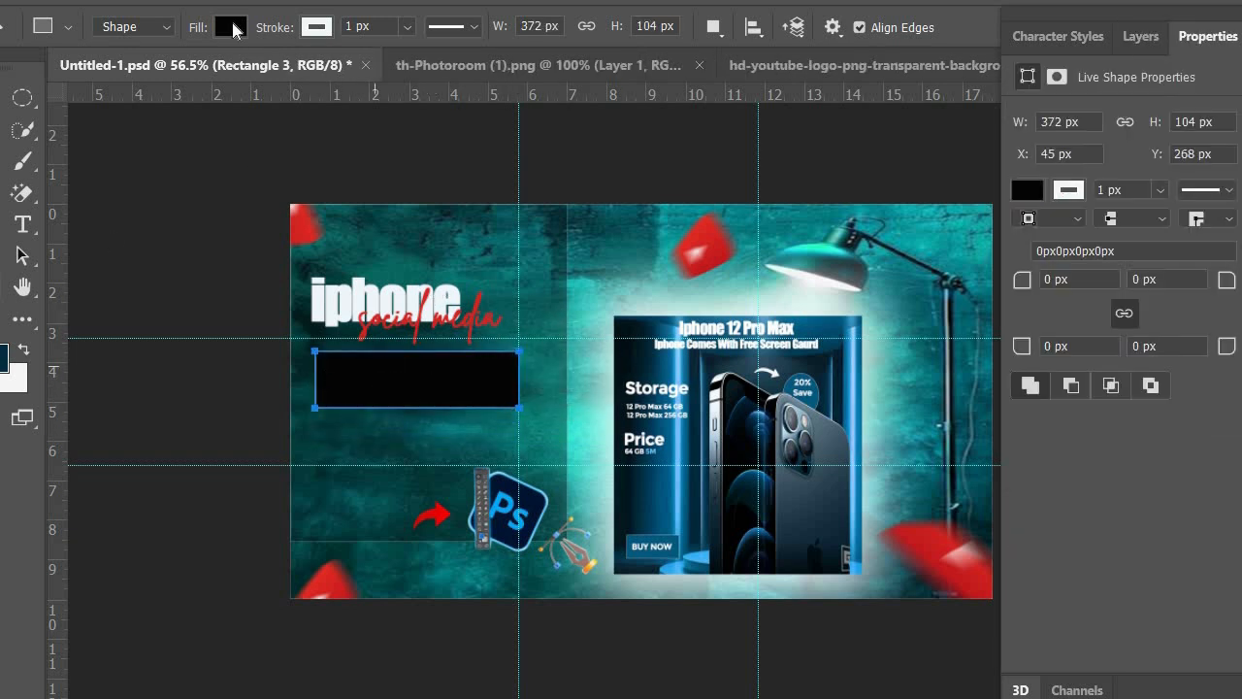
pyautogui.click(233, 27)
pyautogui.click(358, 158)
pyautogui.click(99, 156)
pyautogui.click(99, 155)
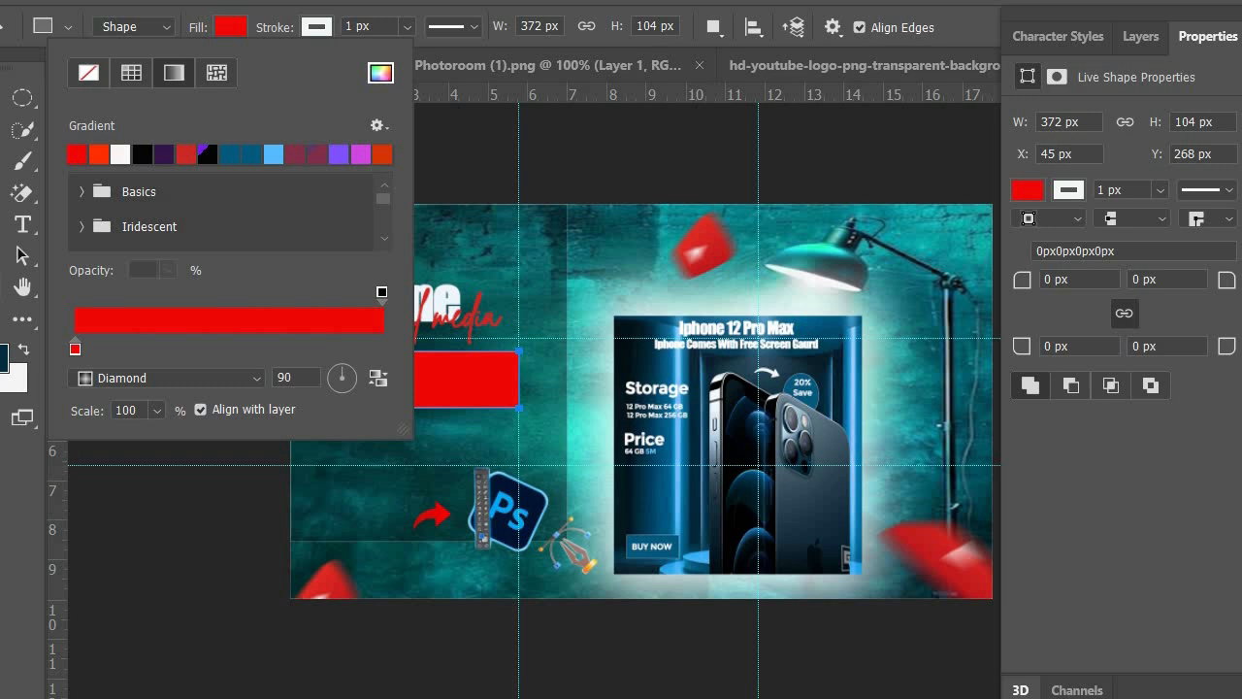
pyautogui.click(2, 98)
pyautogui.moveTo(420, 382); pyautogui.dragTo(417, 382)
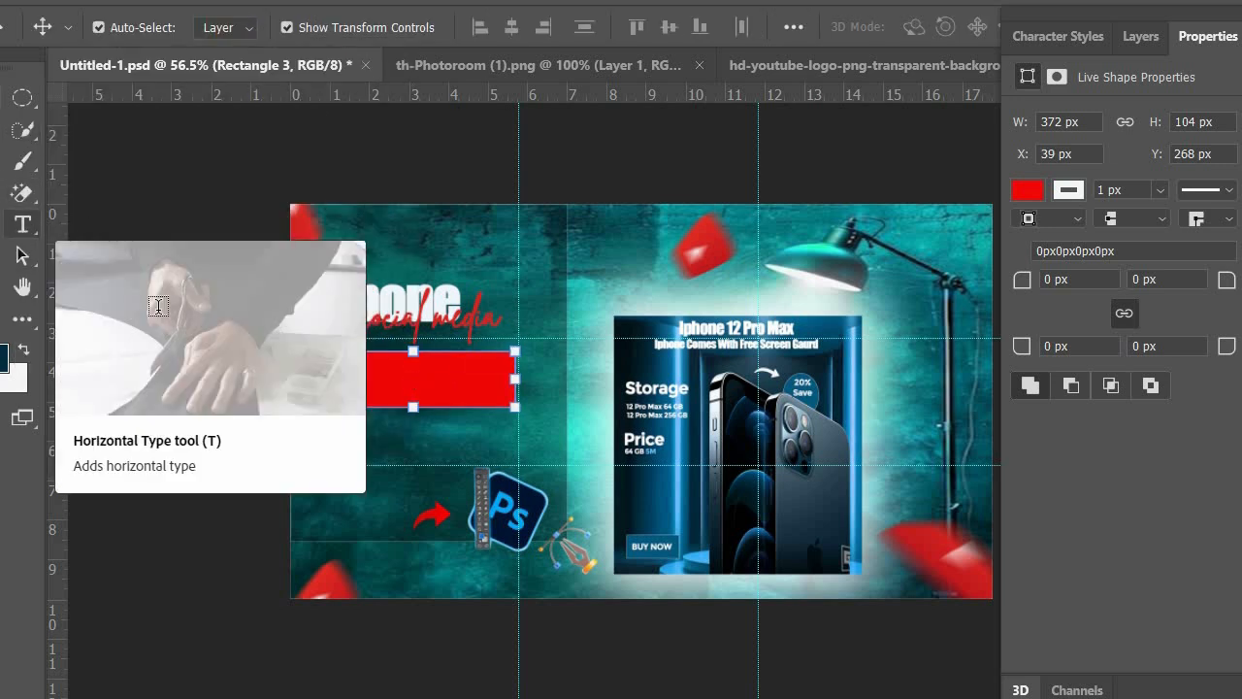
# Add the white text "THUMBNAIL TUTORIAL" in Poppins Bold at 36 pt and place it over the red rectangle
pyautogui.click(22, 224)
pyautogui.click(334, 384)
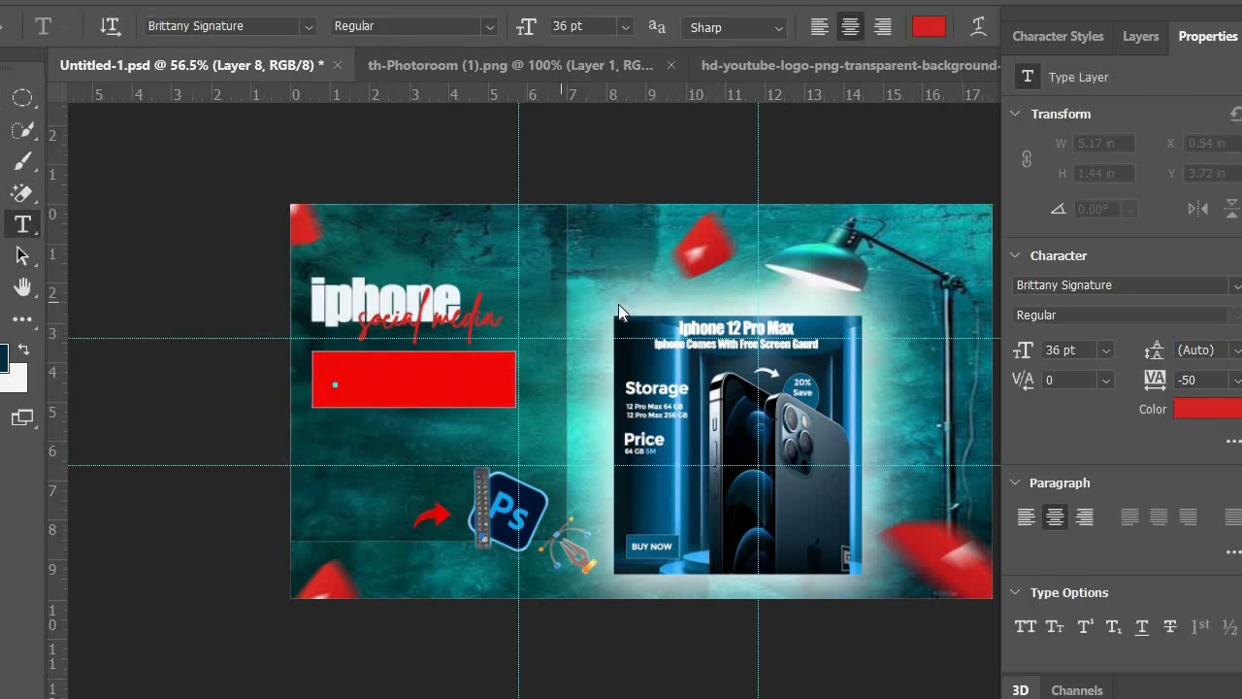
pyautogui.click(307, 26)
pyautogui.click(408, 26)
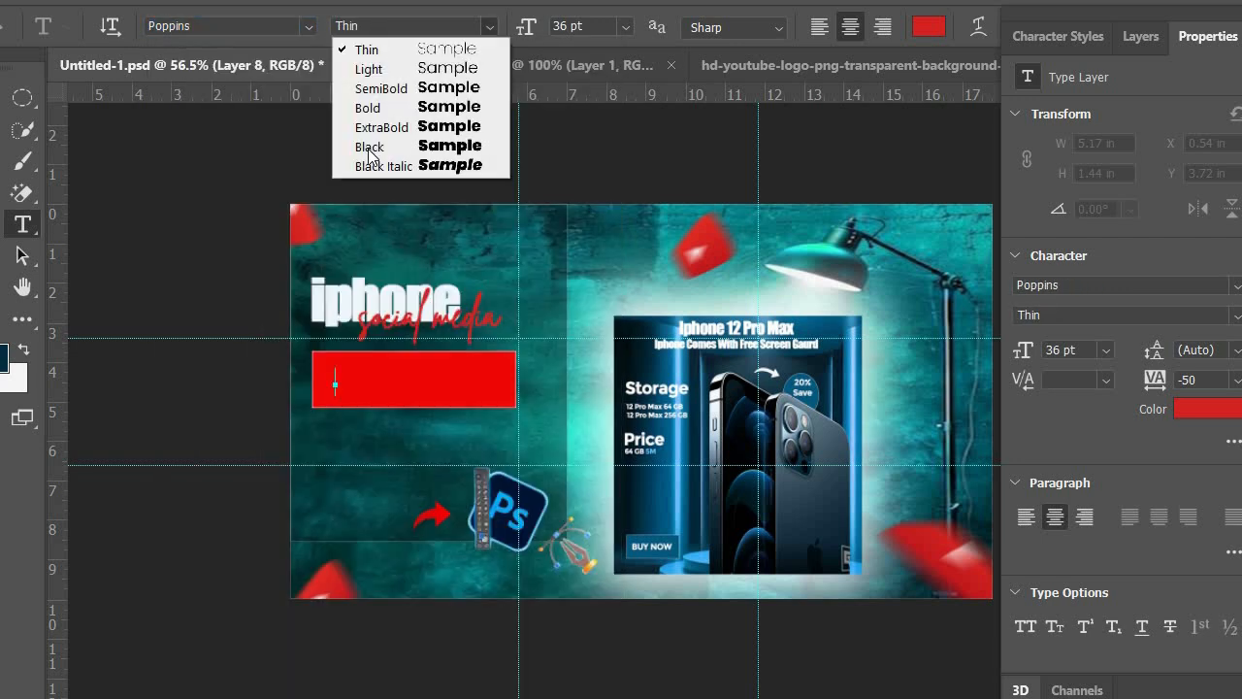
pyautogui.click(385, 116)
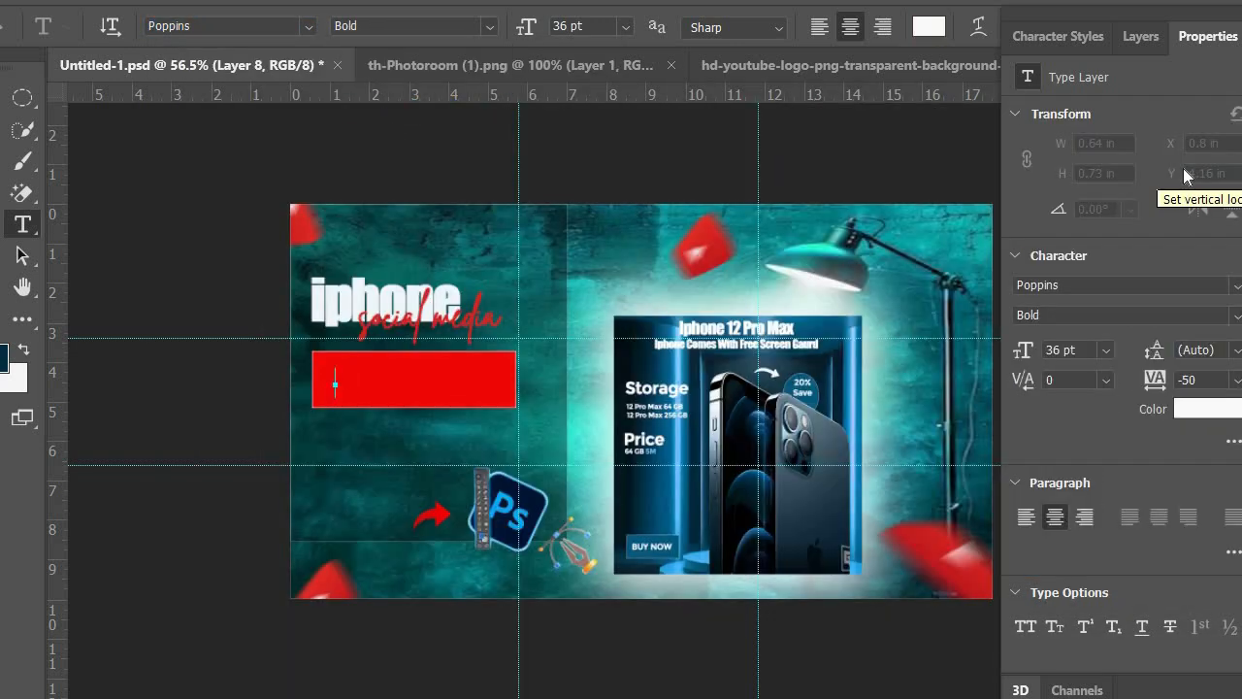
pyautogui.write('THU')
pyautogui.write('MBNAIL TUTORIAL')
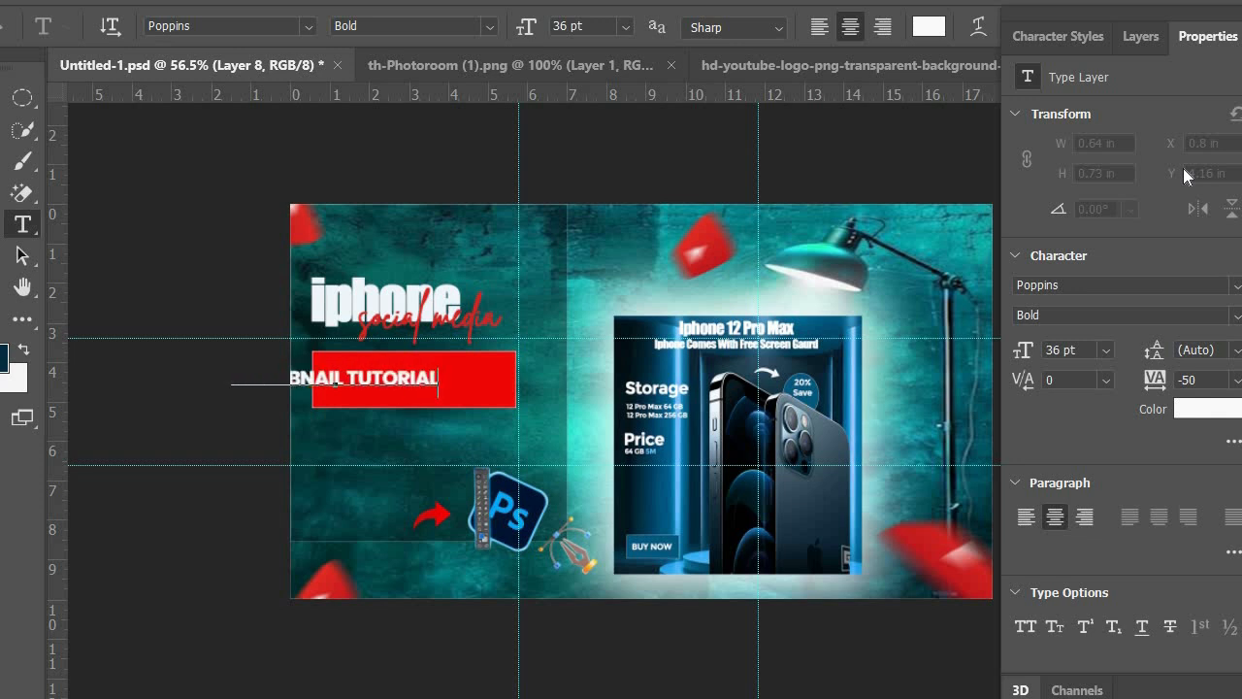
pyautogui.click(2, 97)
pyautogui.click(126, 218)
pyautogui.moveTo(408, 387); pyautogui.dragTo(490, 382)
# Reduce the size of the "THUMBNAIL TUTORIAL" text to fit the red rectangle and align it with the rectangle's left edge
pyautogui.doubleClick(490, 382)
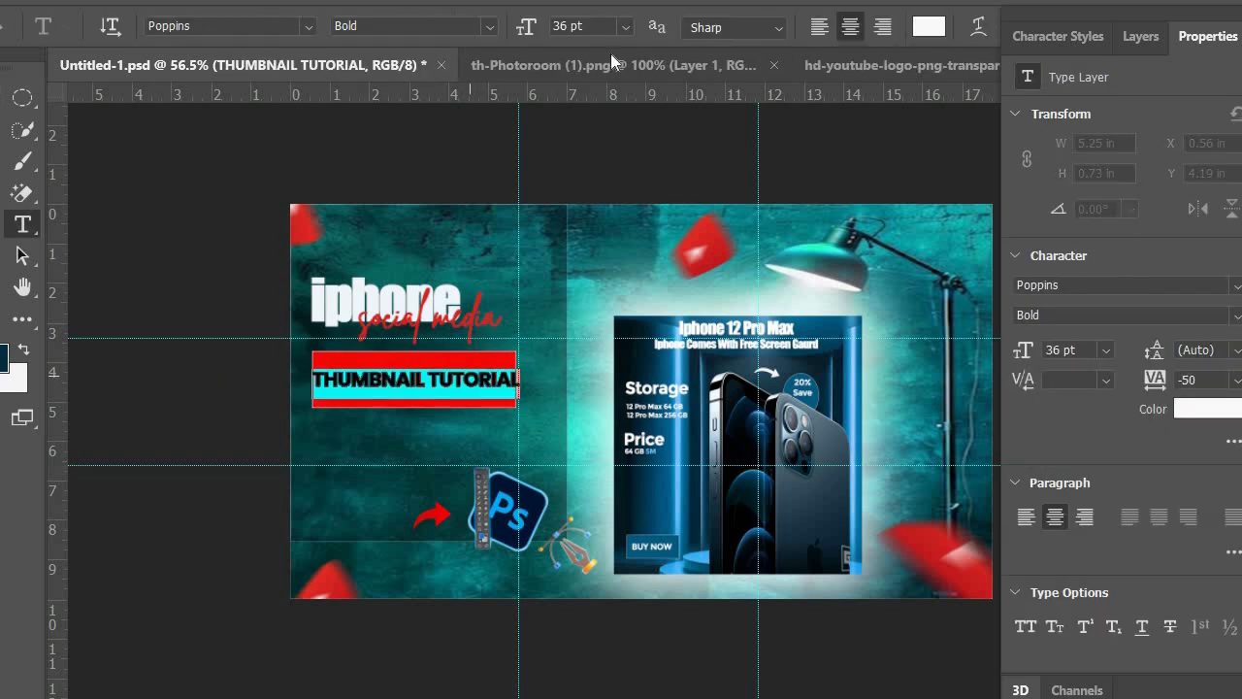
pyautogui.click(626, 27)
pyautogui.click(582, 261)
pyautogui.click(2, 97)
pyautogui.click(457, 454)
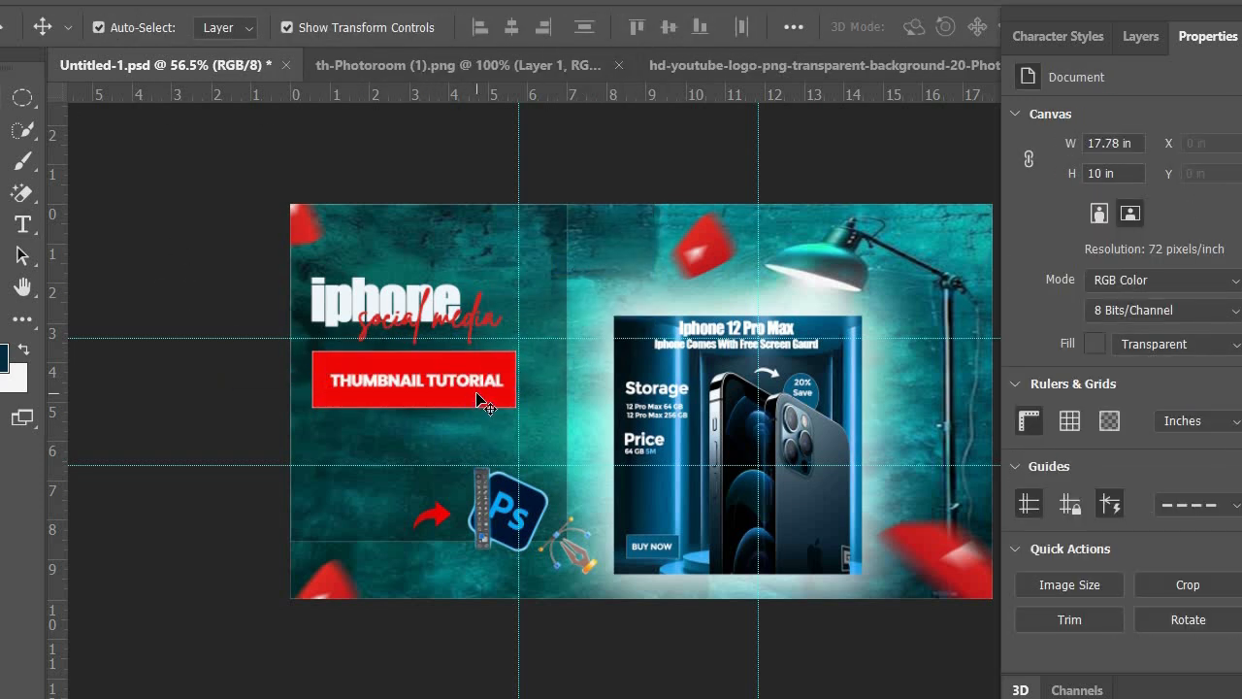
pyautogui.moveTo(448, 389); pyautogui.dragTo(431, 389)
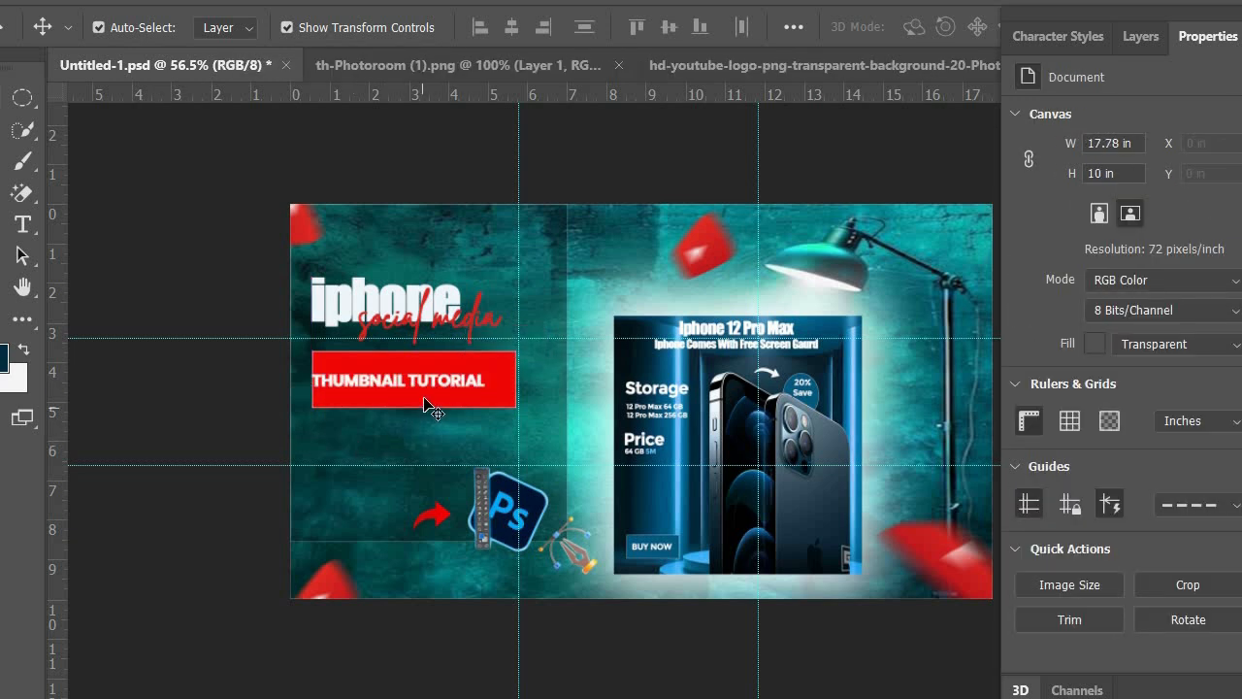
# Delete the red rectangle behind the "THUMBNAIL TUTORIAL" text
pyautogui.click(424, 397)
pyautogui.press('Delete')
pyautogui.click(195, 373)
# Set the "THUMBNAIL TUTORIAL" text to 48 pt and move it down, aligned with the left edge of the title
pyautogui.doubleClick(430, 383)
pyautogui.click(626, 27)
pyautogui.click(583, 304)
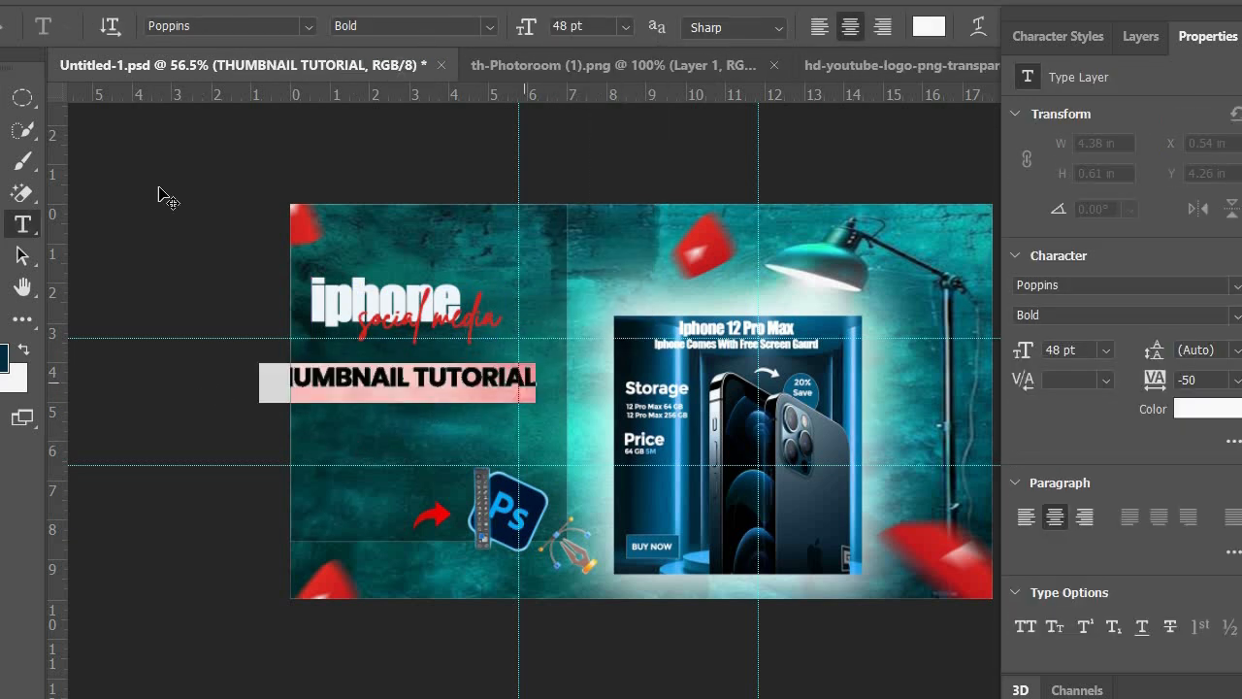
pyautogui.hotkey('ctrl', 'Return')
pyautogui.press('v')
pyautogui.moveTo(416, 389); pyautogui.dragTo(393, 431)
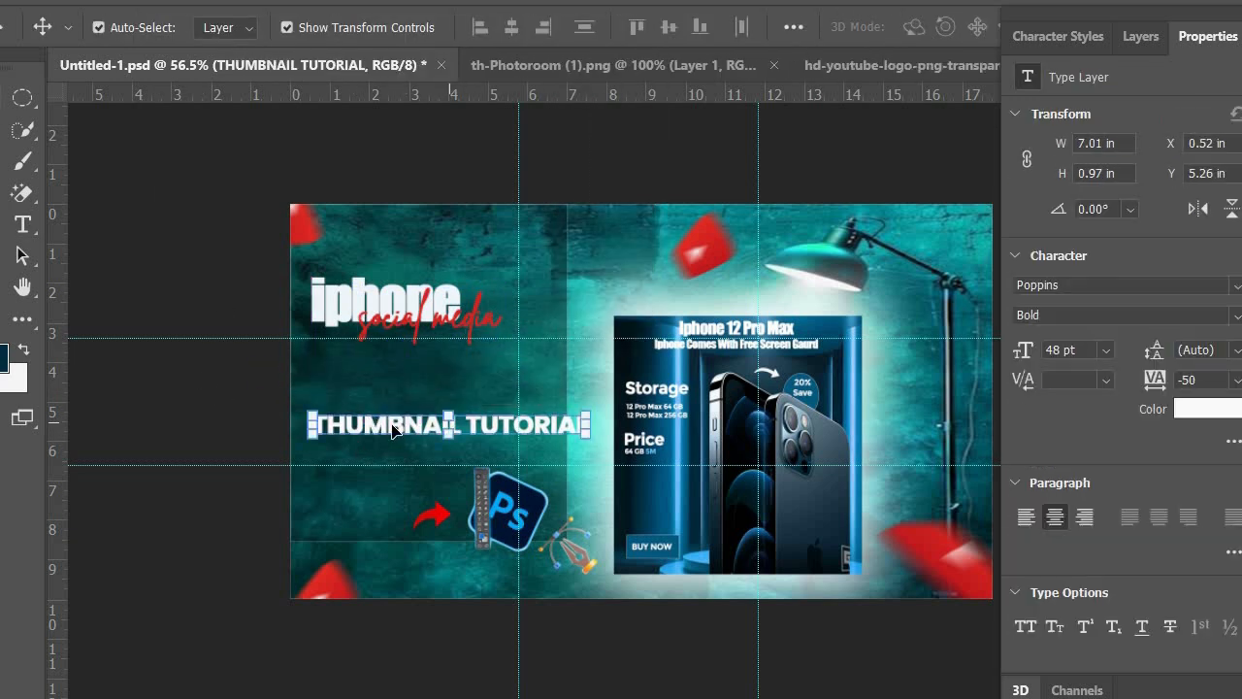
# Try to recolour the "THUMBNAIL TUTORIAL" text using the PANTONE+ Solid Coated colour library
pyautogui.click(427, 441)
pyautogui.doubleClick(427, 425)
pyautogui.click(929, 26)
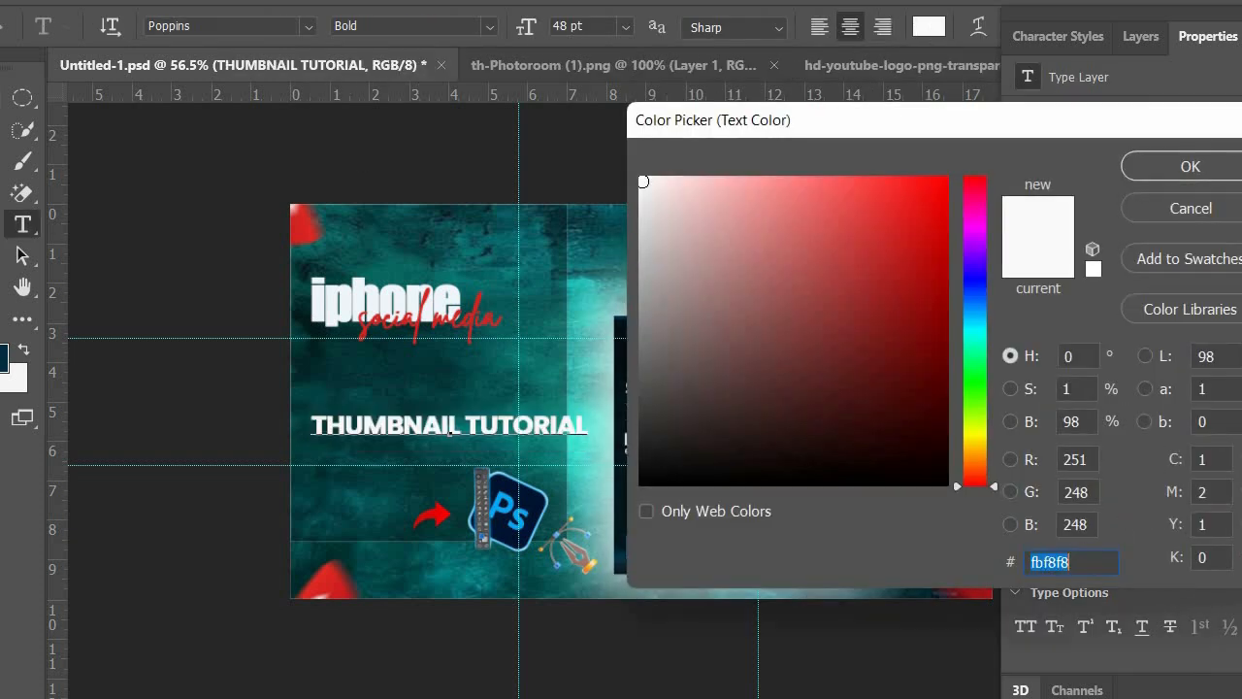
pyautogui.click(1175, 311)
pyautogui.click(905, 410)
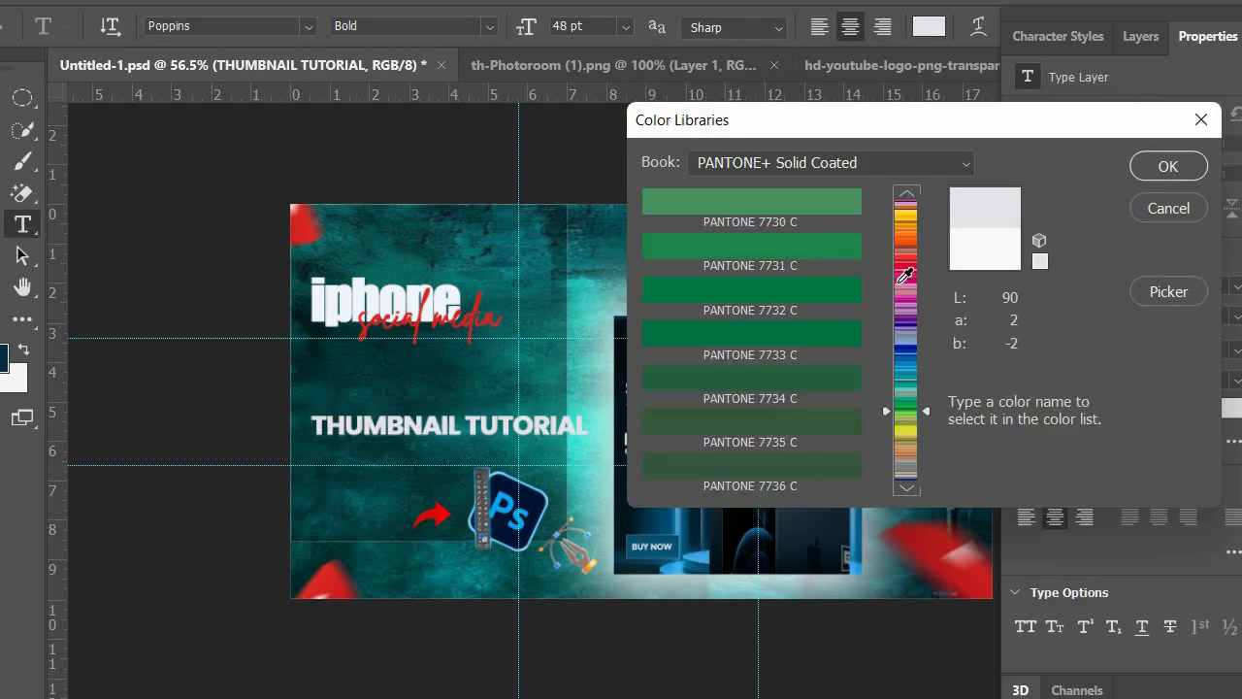
pyautogui.click(904, 286)
pyautogui.click(1171, 293)
pyautogui.click(1145, 179)
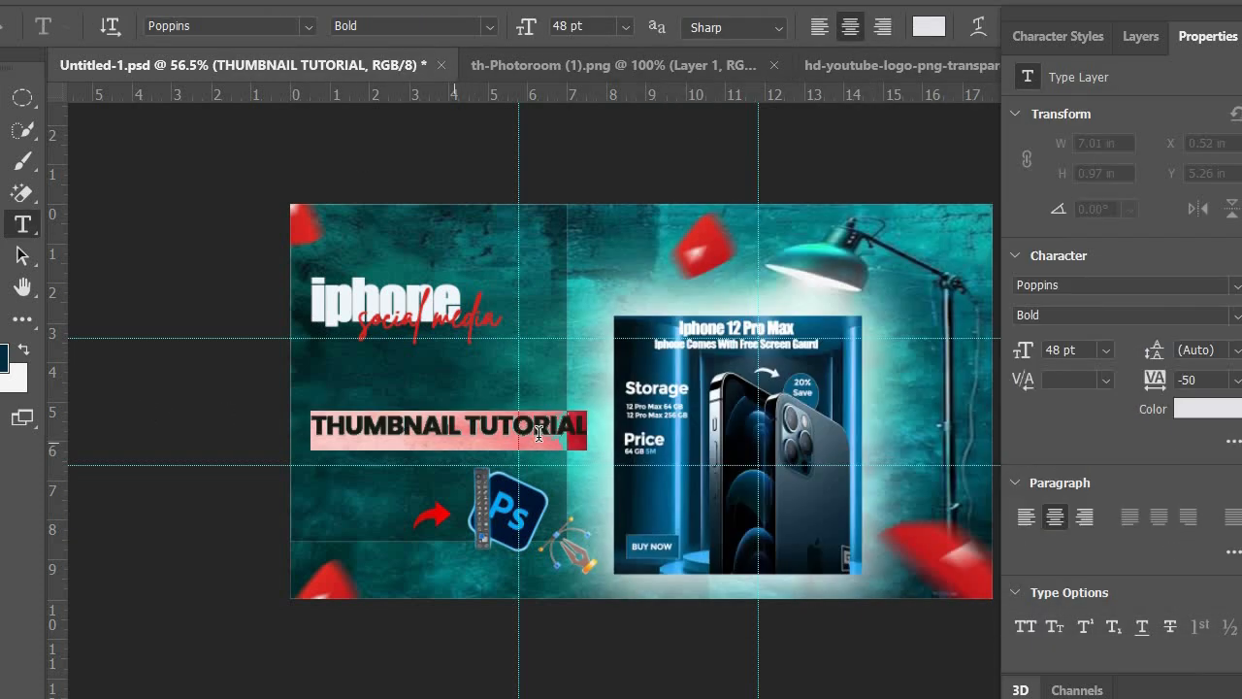
pyautogui.click(2, 98)
pyautogui.click(194, 279)
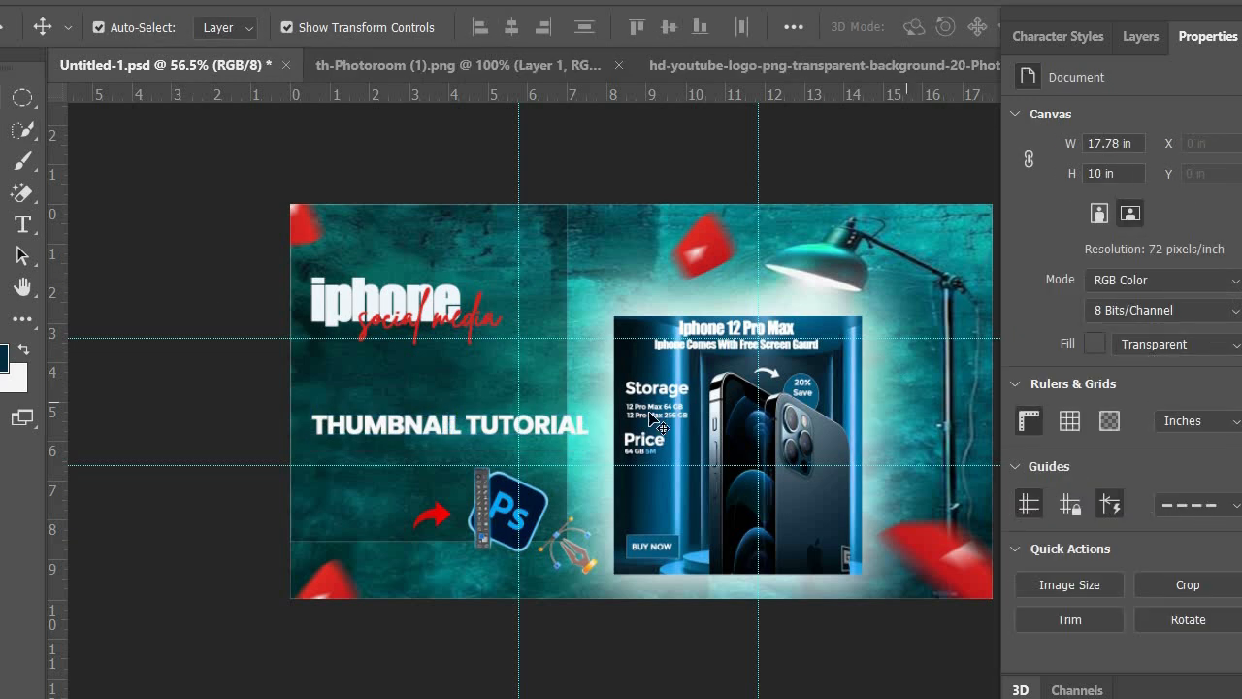
# Shift the "THUMBNAIL TUTORIAL" text slightly left and break it into two lines, with "TUTORIAL" on the second
pyautogui.click(551, 404)
pyautogui.moveTo(411, 427); pyautogui.dragTo(401, 429)
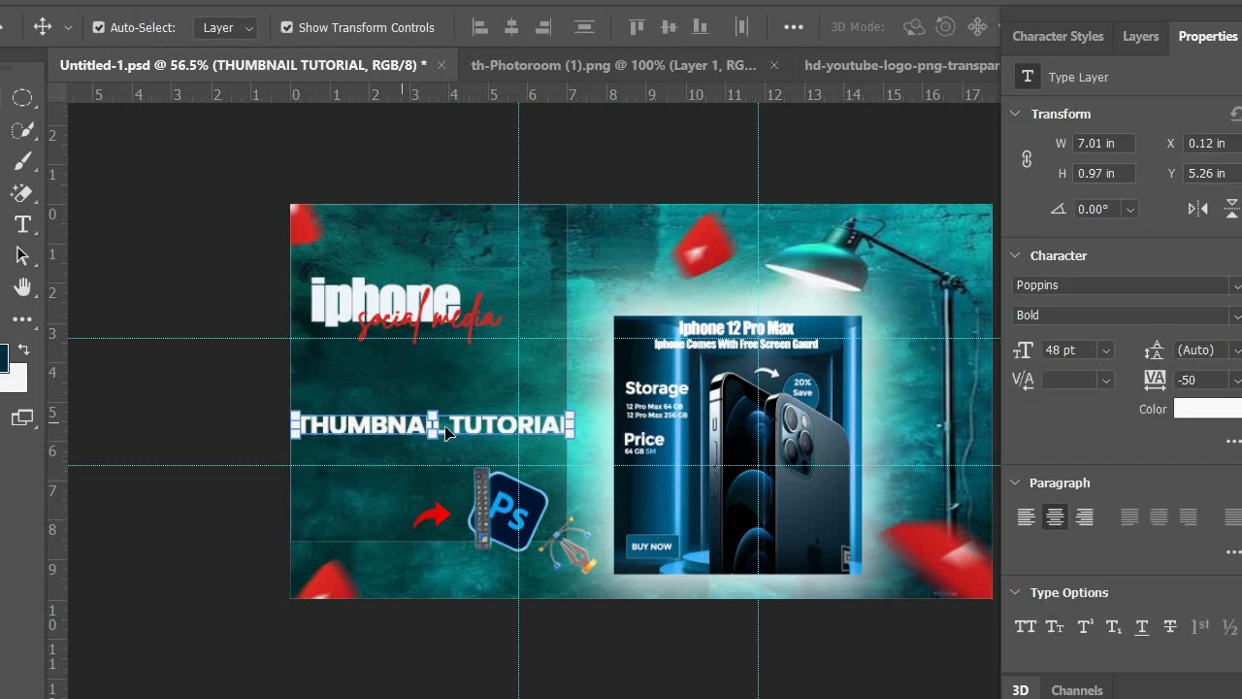
pyautogui.doubleClick(417, 423)
pyautogui.click(448, 428)
pyautogui.press('Return')
pyautogui.press('Escape')
pyautogui.press('v')
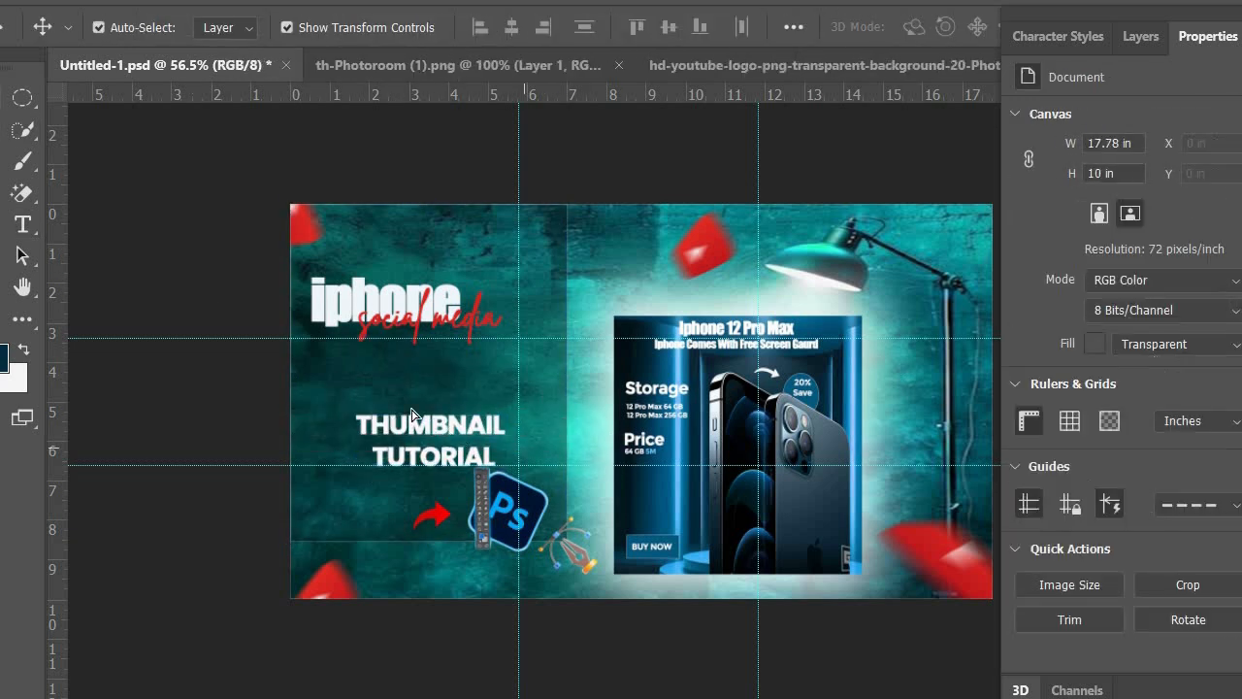
# Move the "THUMBNAIL TUTORIAL" text up beneath the "iphone social media" title and enlarge its font so it spans wider than the title
pyautogui.moveTo(503, 452); pyautogui.dragTo(470, 404)
pyautogui.doubleClick(470, 404)
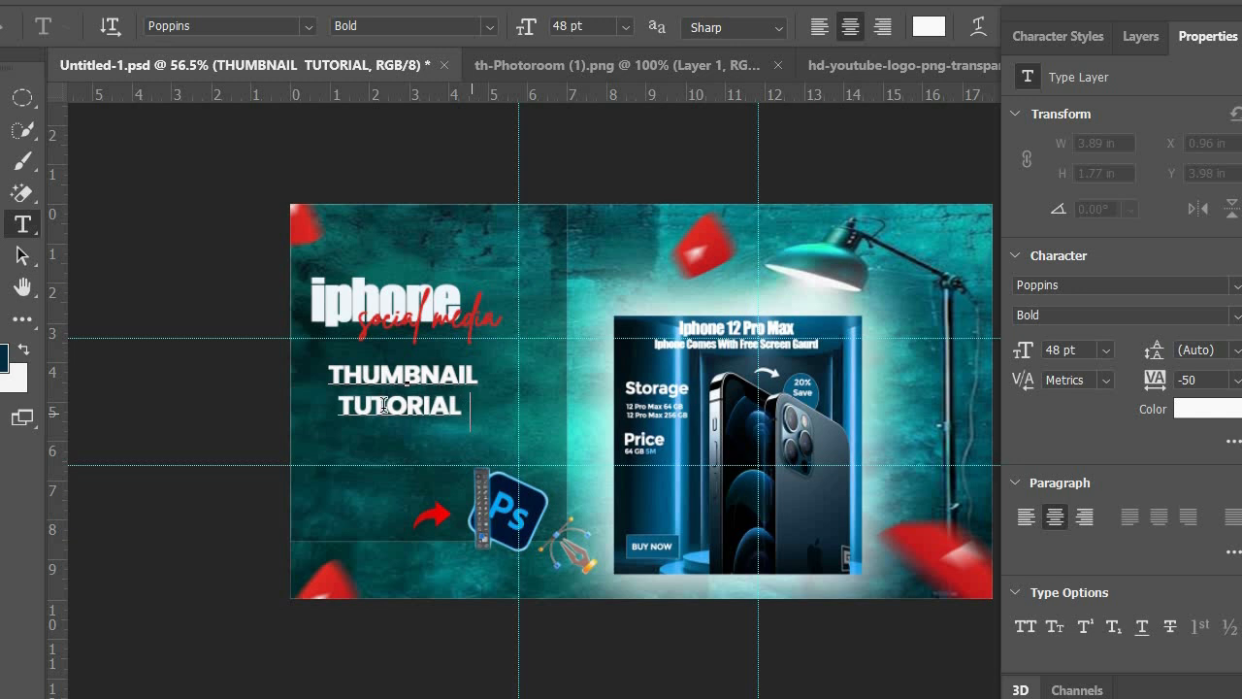
pyautogui.hotkey('ctrl', 'a')
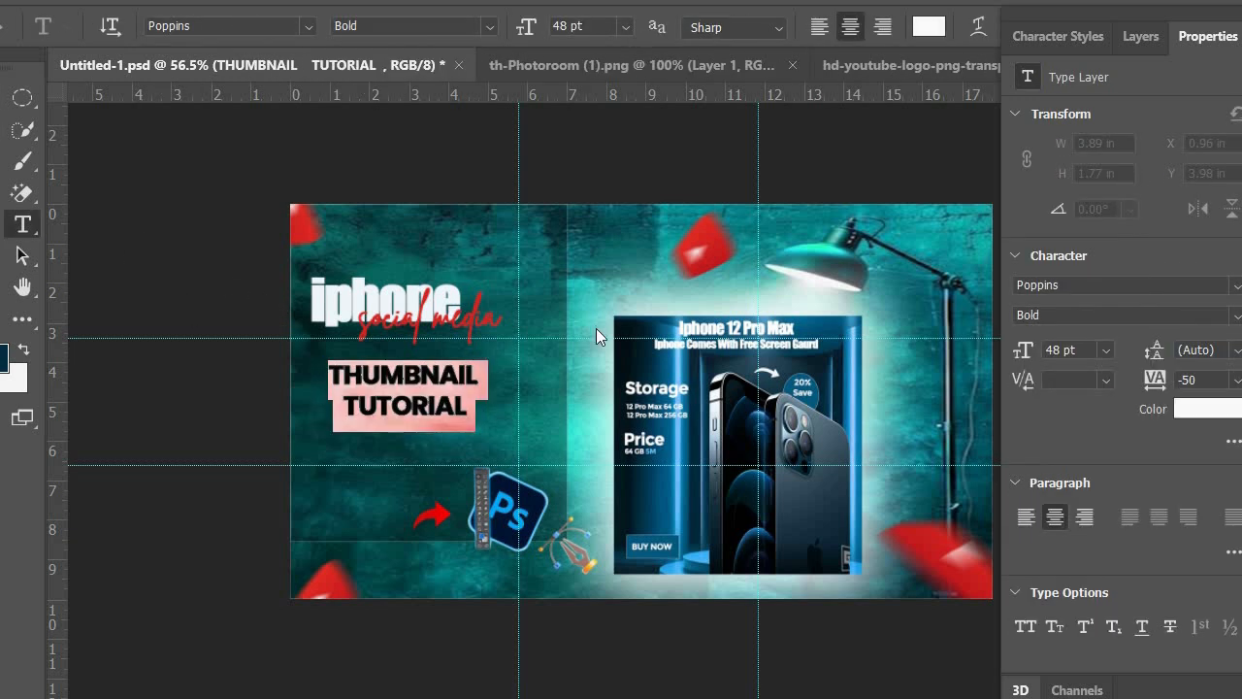
pyautogui.click(626, 26)
pyautogui.click(603, 347)
pyautogui.click(292, 283)
# Save the document and set the opacity of the dark rectangle behind the title text to 27%
pyautogui.keyDown('ctrl'); pyautogui.click(292, 284); pyautogui.keyUp('ctrl')
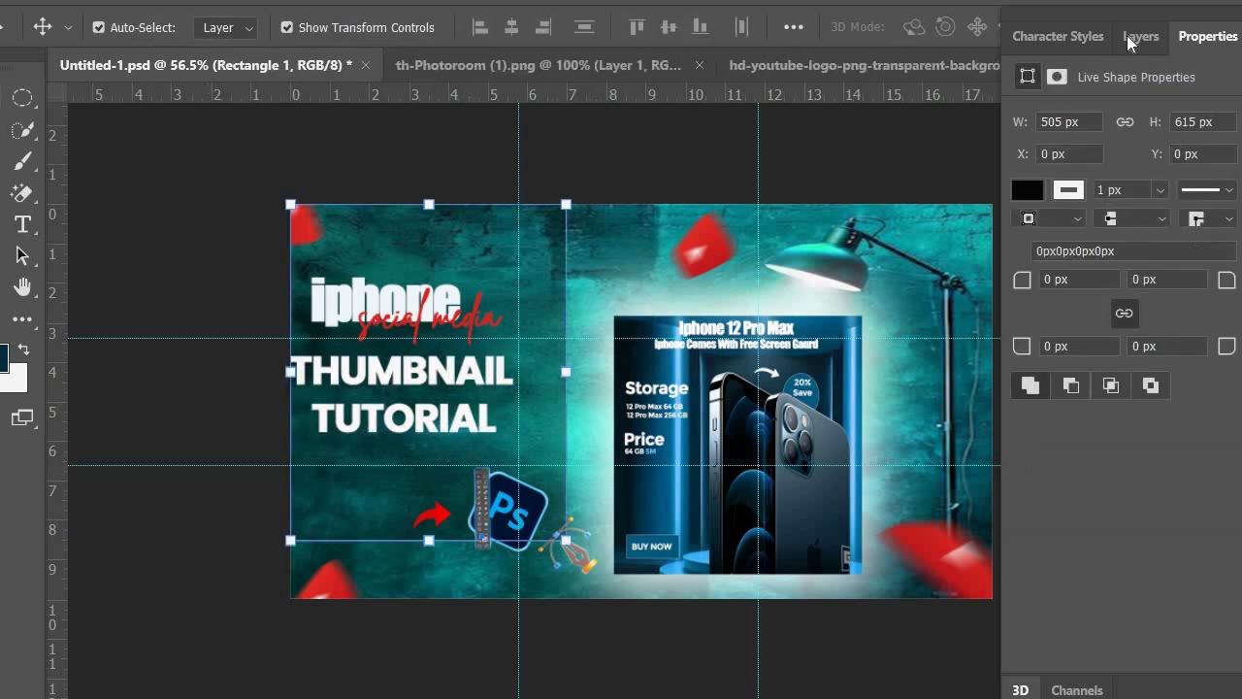
pyautogui.click(1133, 37)
pyautogui.scroll(-4, 1109, 470)
pyautogui.hotkey('ctrl', 's')
pyautogui.scroll(-10, 1064, 414)
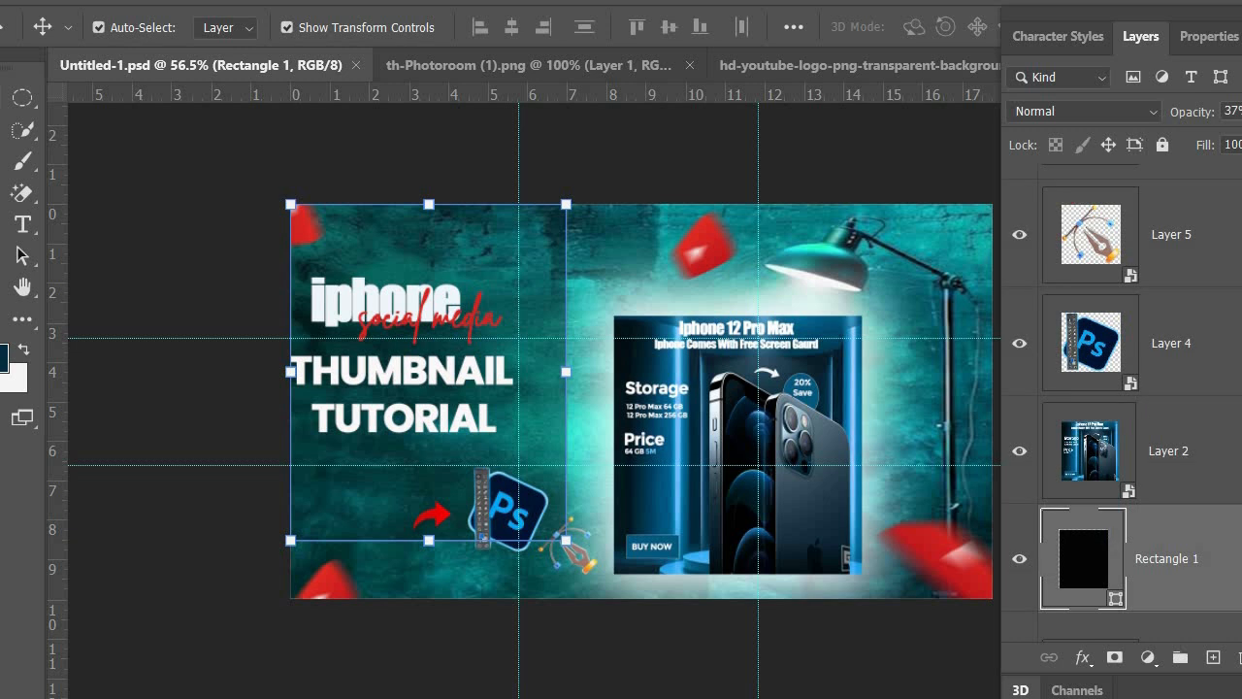
pyautogui.click(1235, 112)
pyautogui.moveTo(1213, 139)
pyautogui.mouseDown()
pyautogui.moveTo(1234, 141)
pyautogui.moveTo(1160, 138)
pyautogui.moveTo(1185, 140)
pyautogui.mouseUp()
pyautogui.click(1181, 137)
# Add an off-white (#f8f3f2) stroke to the dark rectangle behind the title text
pyautogui.rightClick(1083, 557)
pyautogui.click(1054, 88)
pyautogui.click(385, 241)
pyautogui.moveTo(873, 134); pyautogui.dragTo(1241, 149)
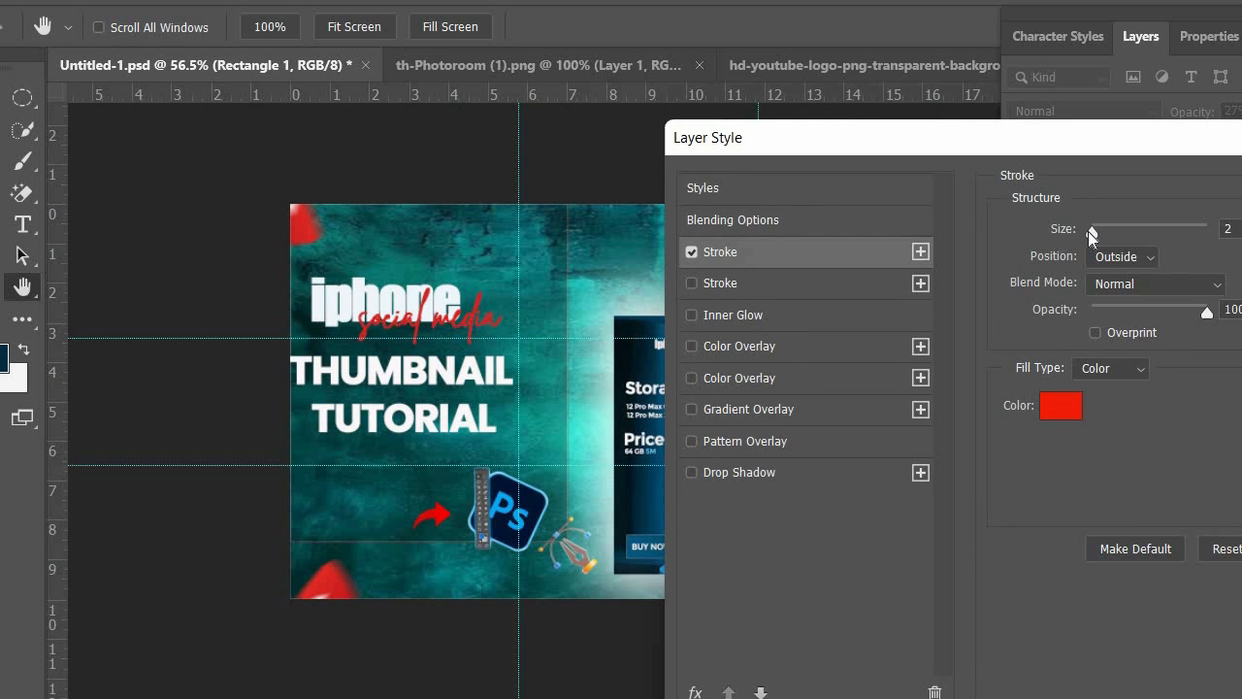
pyautogui.moveTo(1120, 137); pyautogui.dragTo(867, 203)
pyautogui.moveTo(476, 209); pyautogui.dragTo(687, 211)
pyautogui.click(1017, 476)
pyautogui.click(646, 185)
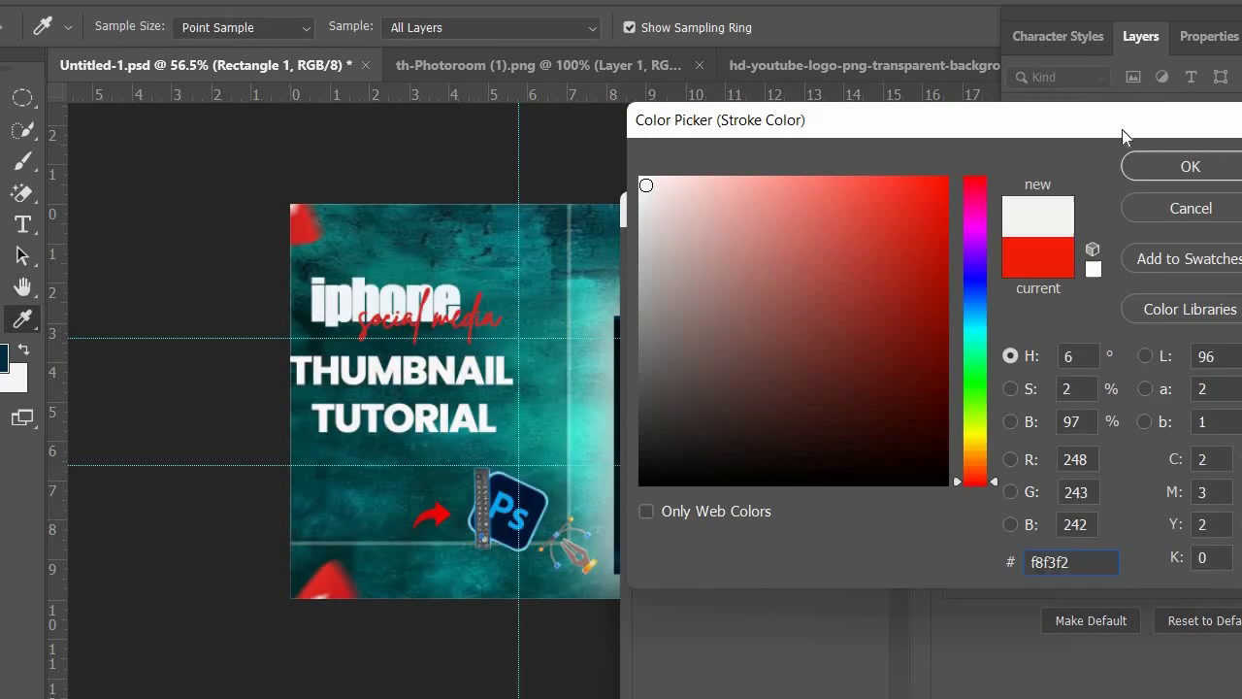
pyautogui.moveTo(1122, 129); pyautogui.dragTo(910, 145)
pyautogui.click(977, 184)
pyautogui.moveTo(1010, 208); pyautogui.dragTo(815, 207)
pyautogui.click(1225, 260)
pyautogui.click(244, 227)
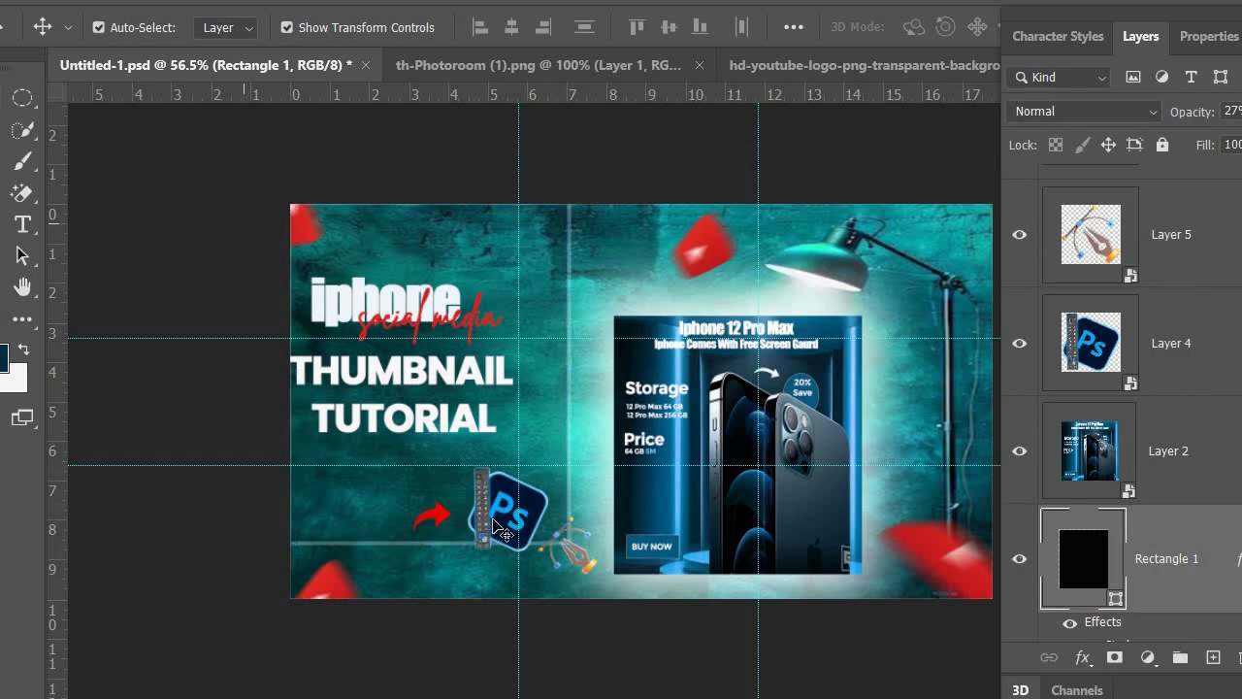
# Shift the Photoshop logo and the red arrow slightly up, closer to the "THUMBNAIL TUTORIAL" text
pyautogui.moveTo(506, 508); pyautogui.dragTo(505, 487)
pyautogui.click(162, 425)
pyautogui.moveTo(436, 517); pyautogui.dragTo(438, 505)
pyautogui.click(212, 421)
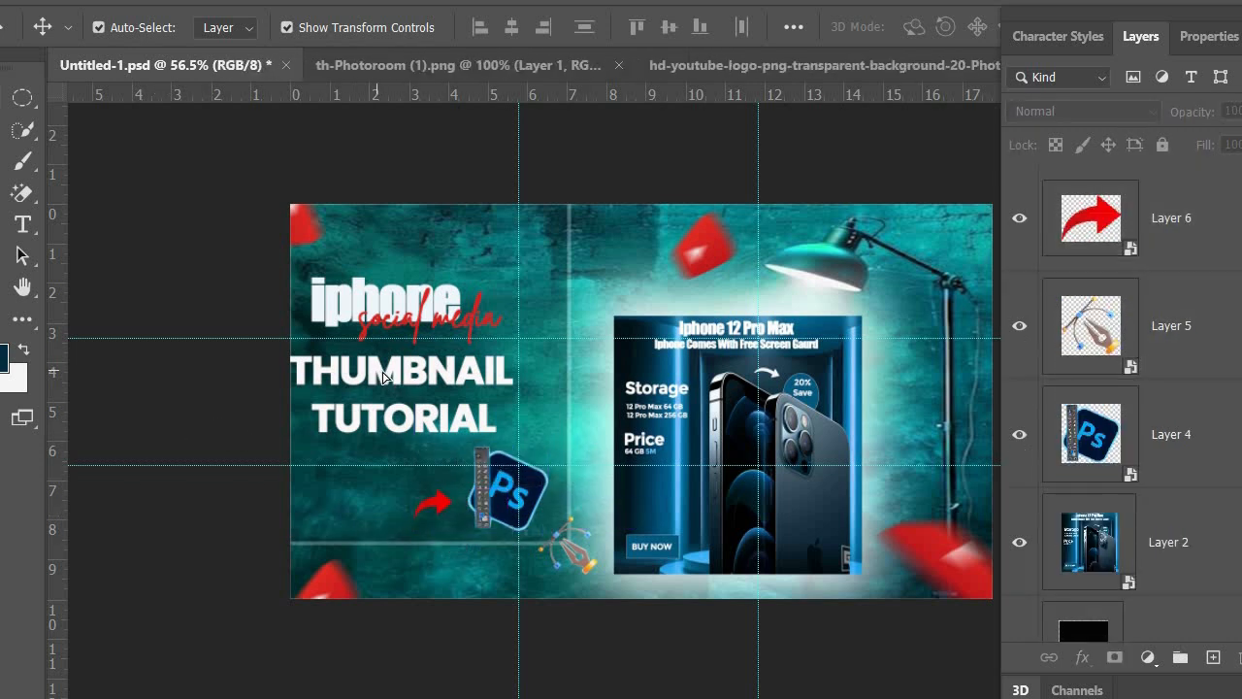
# Shift "THUMBNAIL TUTORIAL" right and down, and place "iphone" above it with "social media" overlapping the lower edge of "iphone"
pyautogui.moveTo(375, 372); pyautogui.dragTo(384, 371)
pyautogui.click(213, 379)
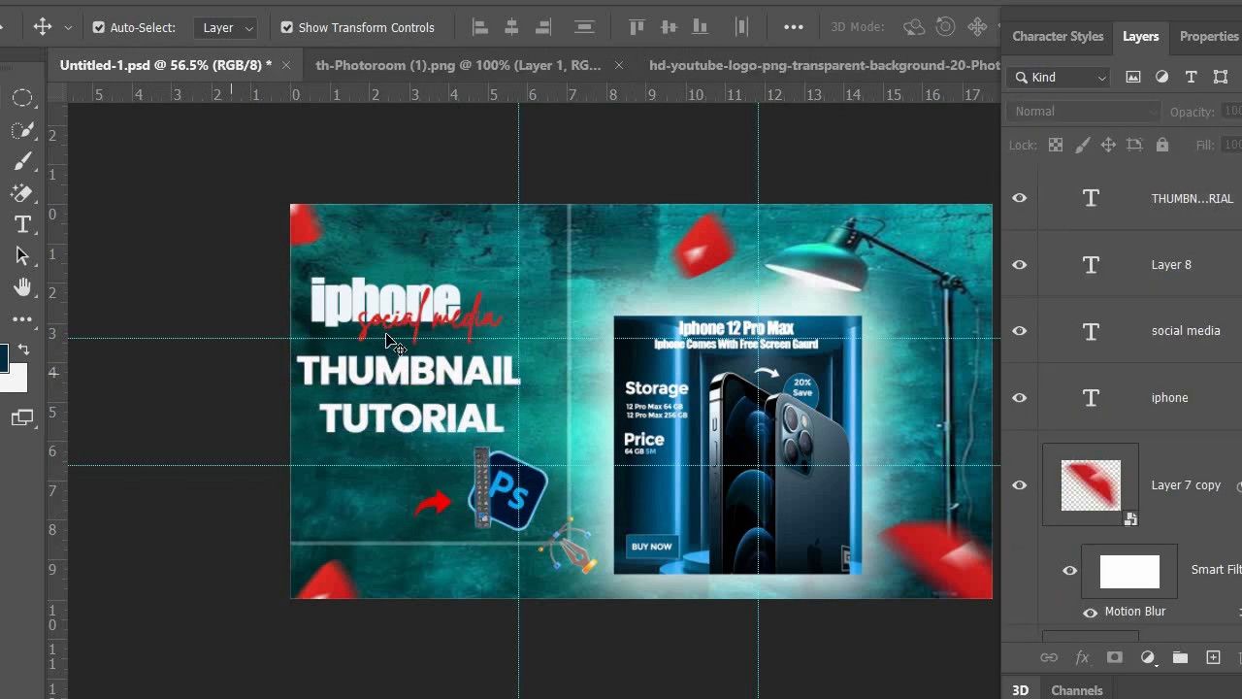
pyautogui.moveTo(442, 332); pyautogui.dragTo(402, 310)
pyautogui.click(212, 350)
pyautogui.moveTo(510, 391); pyautogui.dragTo(523, 404)
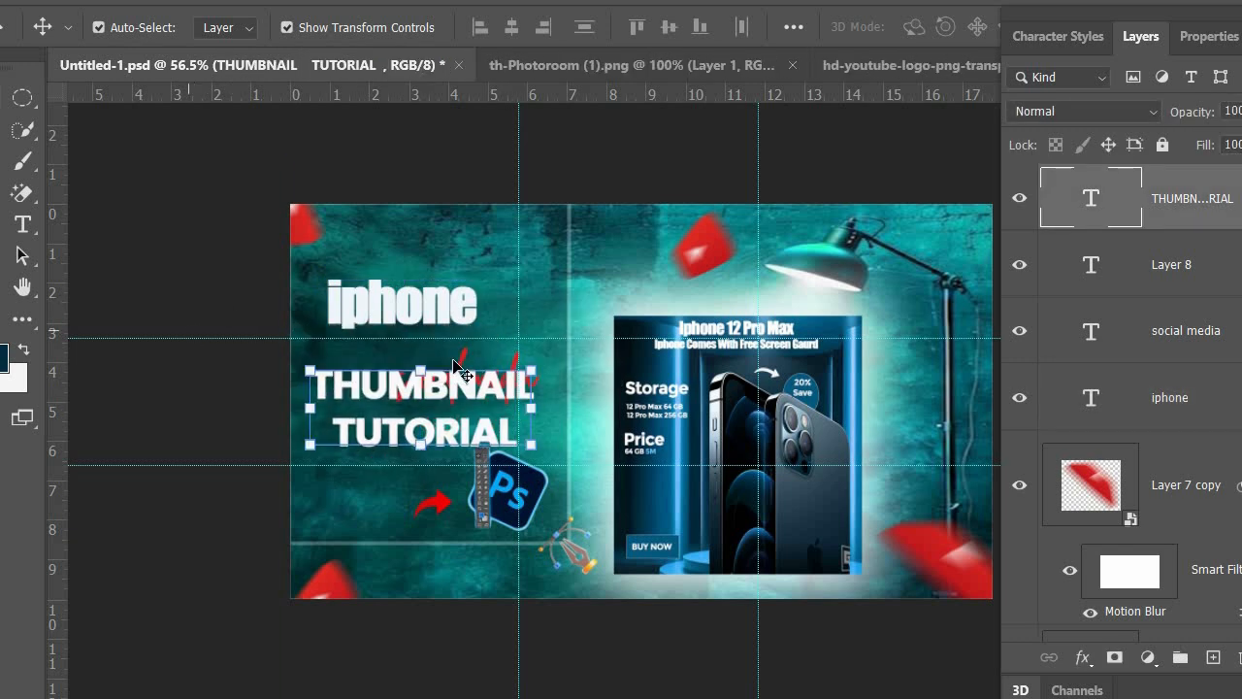
pyautogui.moveTo(456, 367); pyautogui.dragTo(397, 328)
pyautogui.click(223, 293)
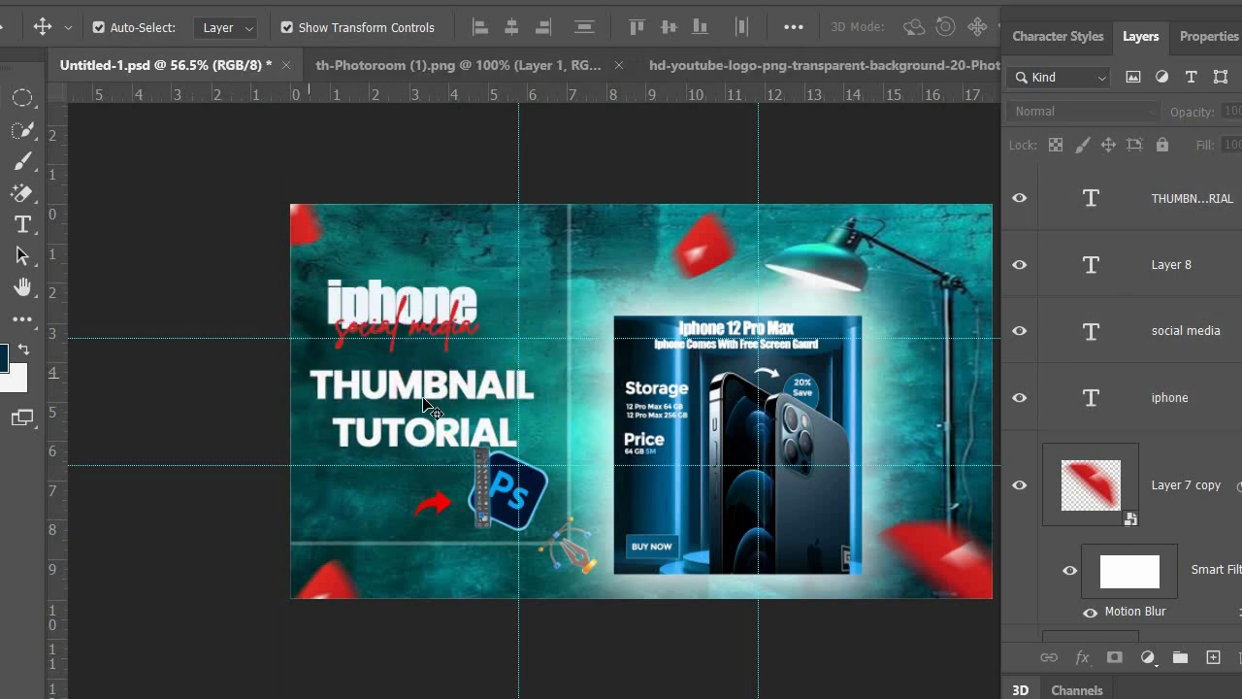
# Nudge "THUMBNAIL TUTORIAL" right and centre "iphone" and "social media" above it, keeping "social media" overlapping "iphone"
pyautogui.moveTo(442, 387); pyautogui.dragTo(453, 388)
pyautogui.moveTo(413, 328); pyautogui.dragTo(434, 312)
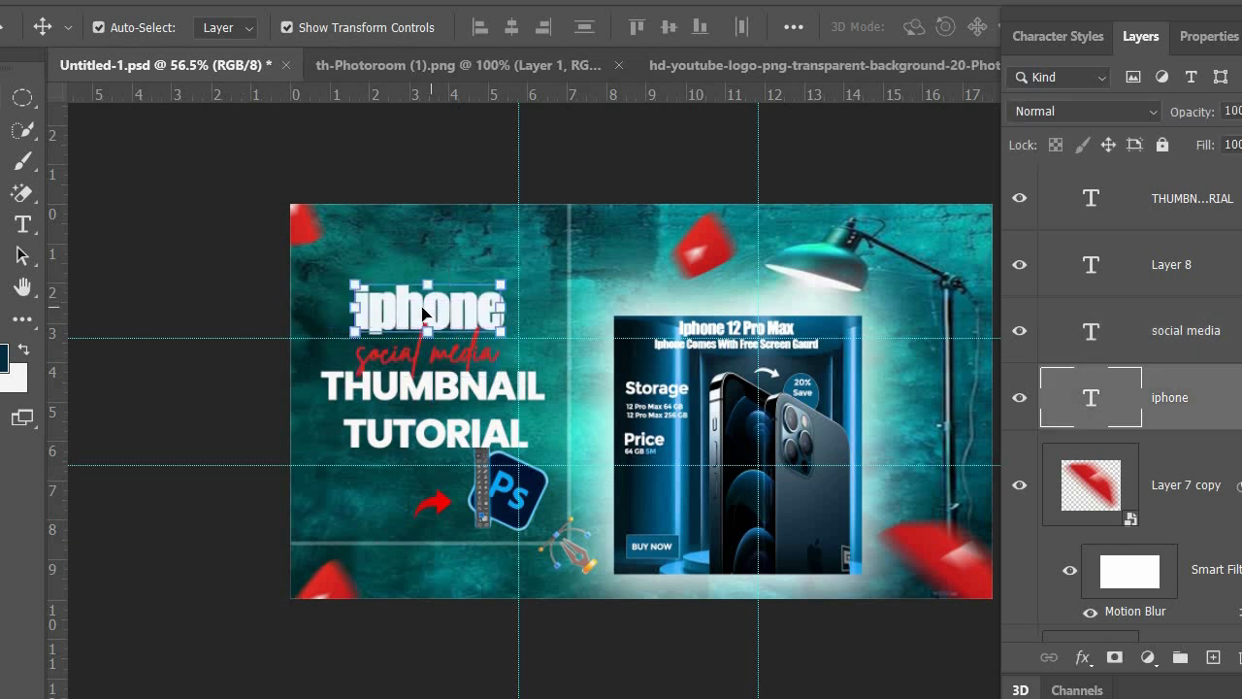
pyautogui.moveTo(417, 357); pyautogui.dragTo(427, 338)
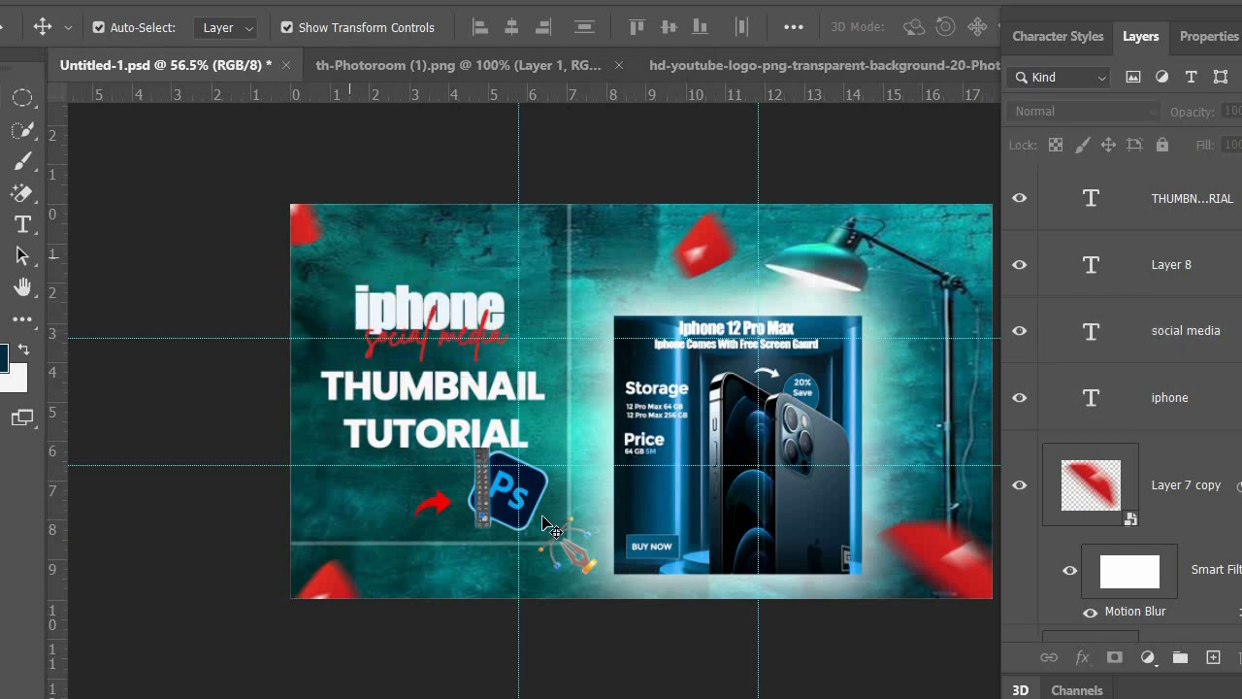
# Duplicate the Photoshop logo into the upper-left area and the upper-right corner of the thumbnail, partly outside the canvas
pyautogui.moveTo(506, 500); pyautogui.dragTo(959, 229)
# Try a Motion Blur with a 27° angle and 47-pixel distance on the upper-right Photoshop logo copy
pyautogui.click(287, 1)
pyautogui.moveTo(320, 247)
pyautogui.click(623, 380)
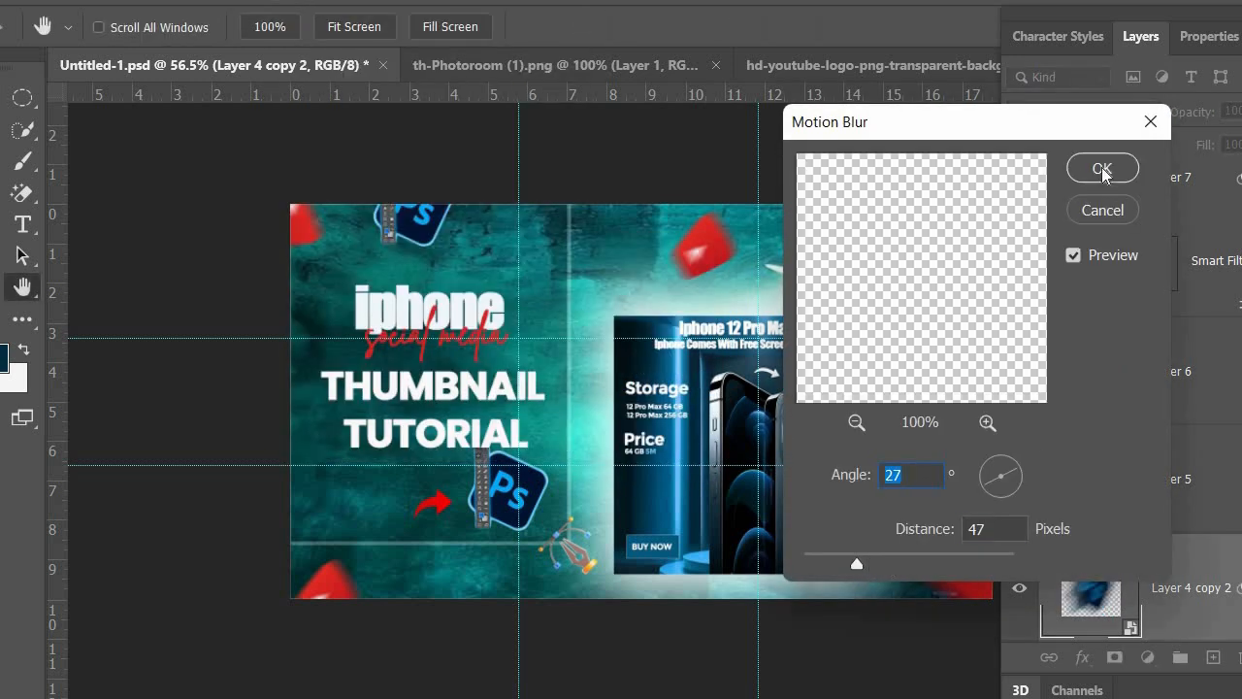
pyautogui.click(1103, 169)
pyautogui.hotkey('ctrl', 'z')
# Apply Motion Blur to the upper-right Photoshop logo copy and Gaussian Blur to the upper-left copy
pyautogui.click(308, 0)
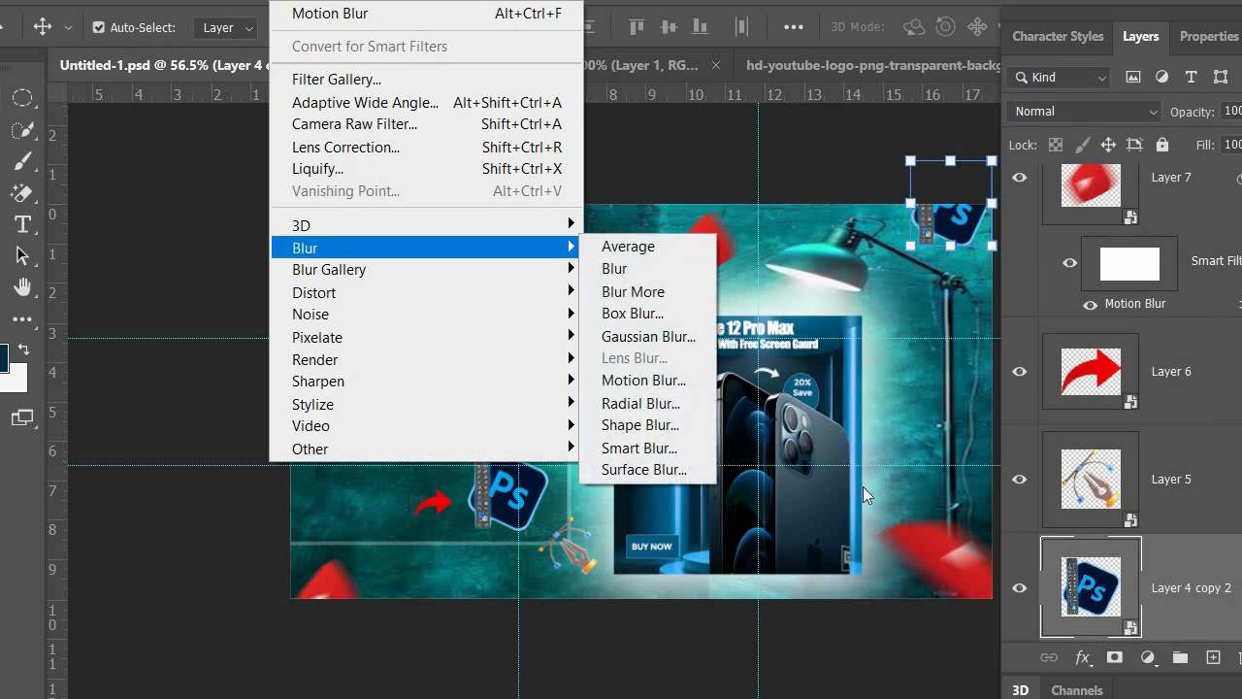
pyautogui.click(643, 380)
pyautogui.click(1103, 169)
pyautogui.click(427, 224)
pyautogui.click(299, 2)
pyautogui.moveTo(334, 249)
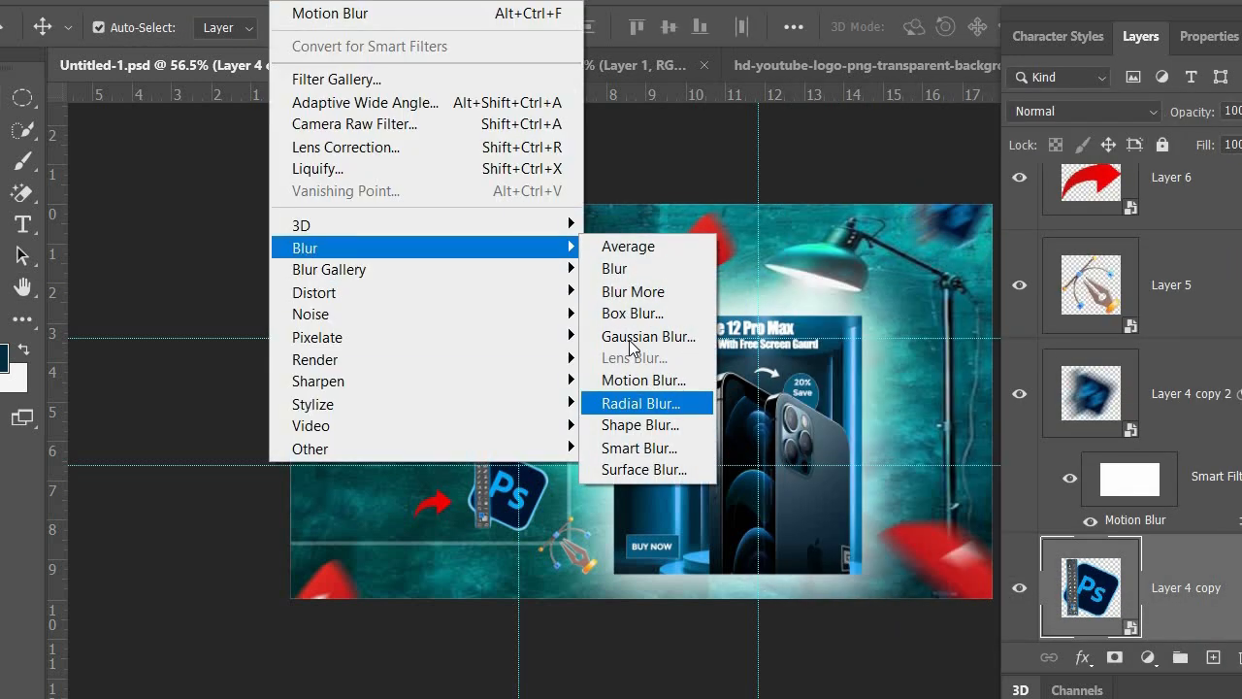
pyautogui.click(630, 337)
pyautogui.click(765, 91)
pyautogui.click(221, 191)
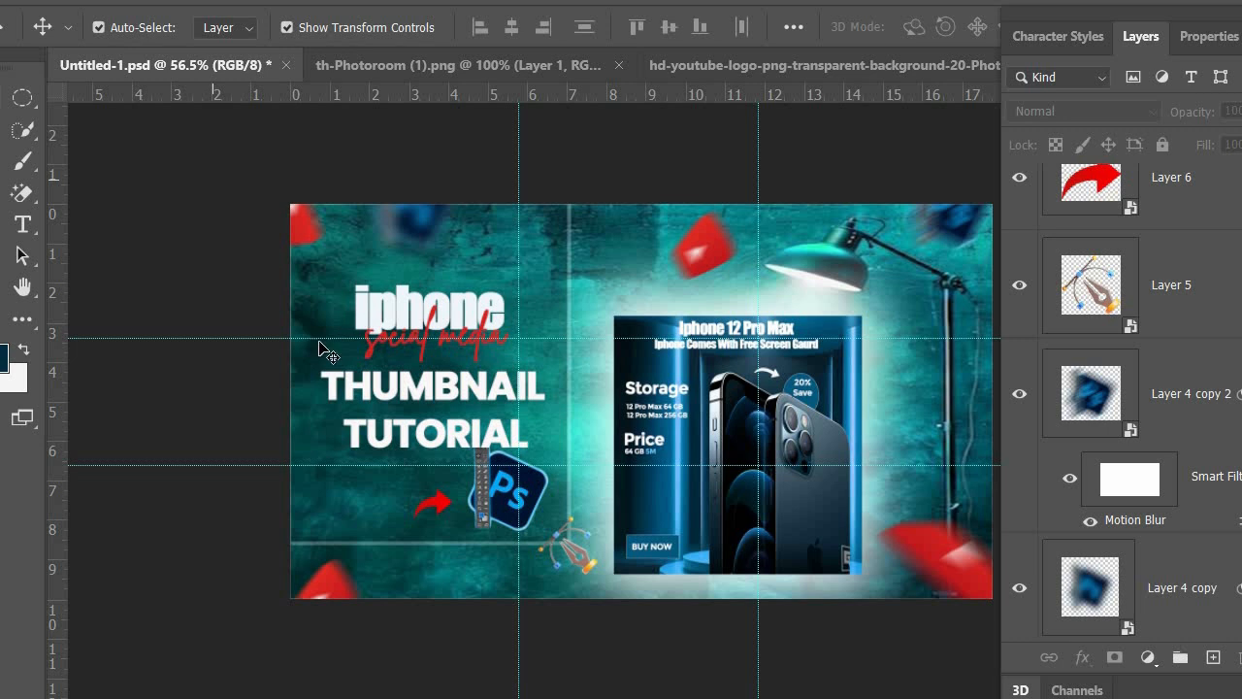
# Add a Gradient Overlay to the "THUMBNAIL TUTORIAL" text and change its blue stop to white, giving a white-to-red gradient
pyautogui.click(392, 393)
pyautogui.rightClick(1039, 228)
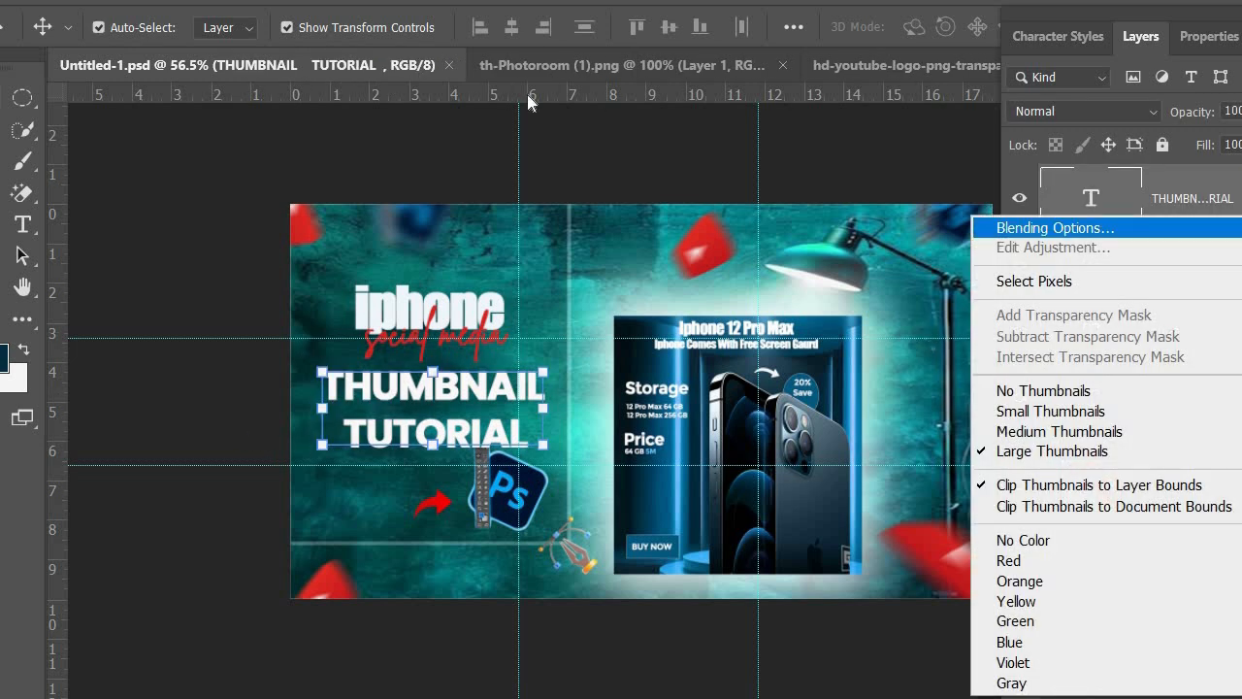
pyautogui.click(1029, 224)
pyautogui.click(737, 417)
pyautogui.click(1131, 290)
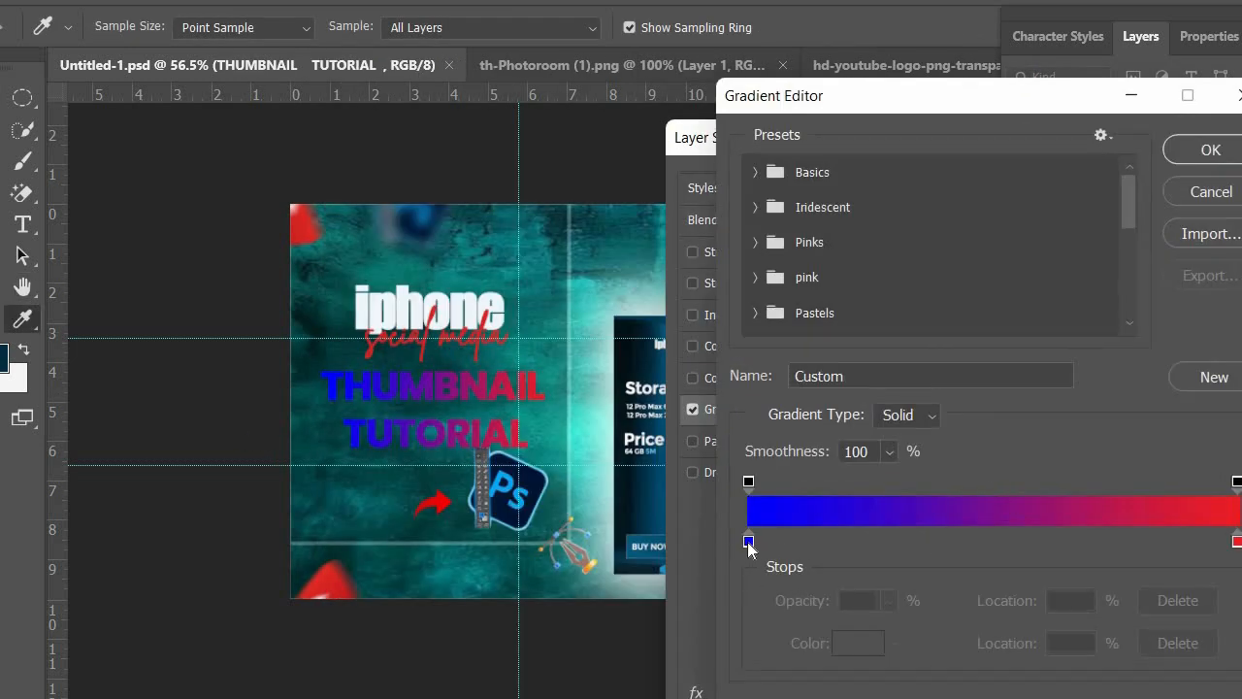
pyautogui.click(748, 540)
pyautogui.click(430, 195)
pyautogui.click(947, 190)
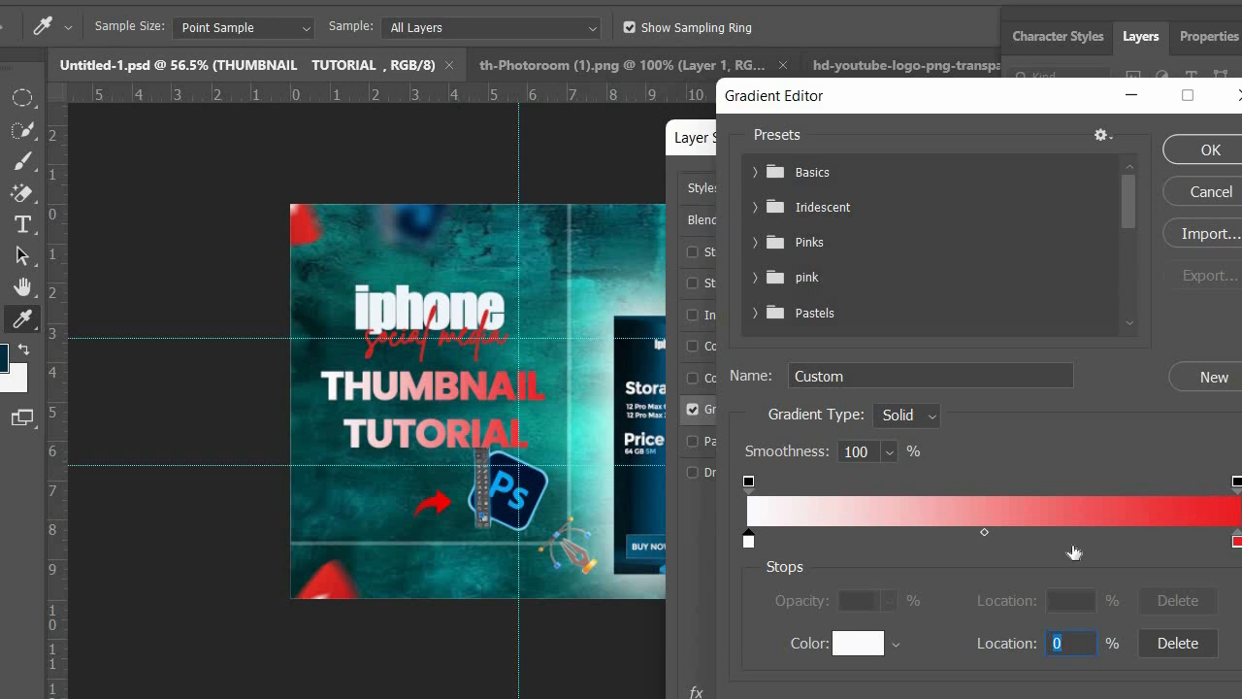
# Place the gradient's white stops at 7% and 24% and its red stop about two thirds along, and accept the gradient
pyautogui.moveTo(756, 541); pyautogui.dragTo(780, 541)
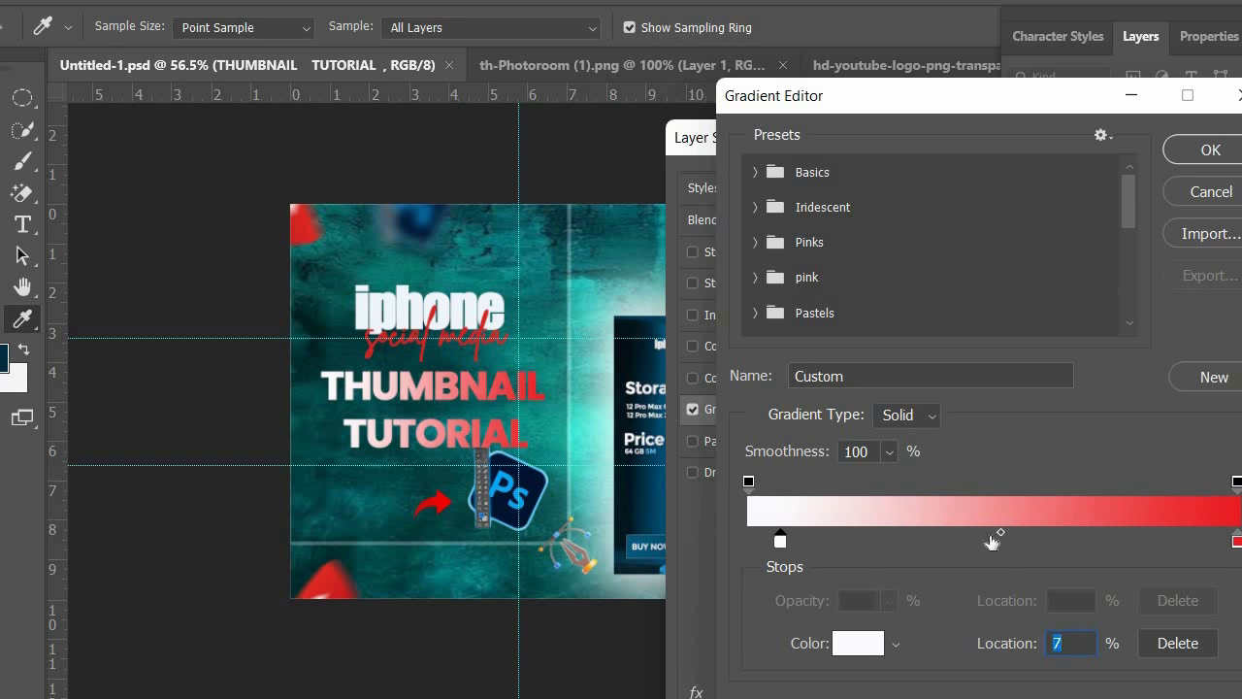
pyautogui.moveTo(993, 541); pyautogui.dragTo(1052, 541)
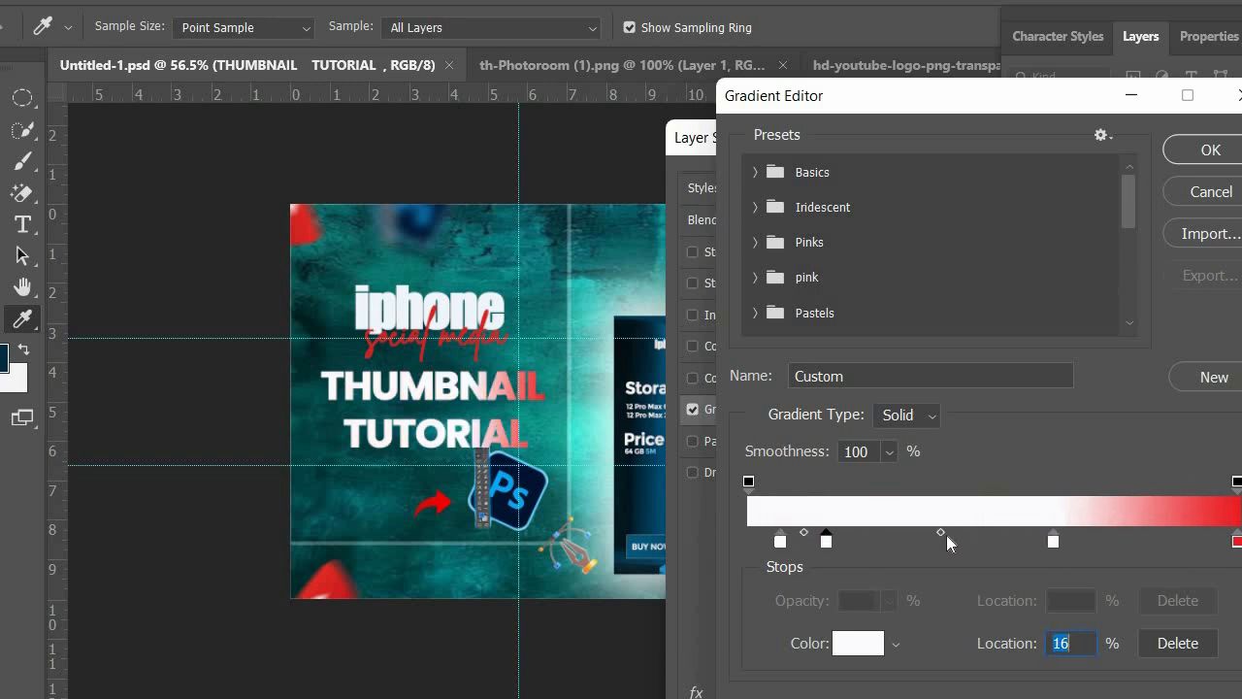
pyautogui.moveTo(1237, 546); pyautogui.dragTo(1078, 544)
pyautogui.moveTo(1049, 543); pyautogui.dragTo(865, 547)
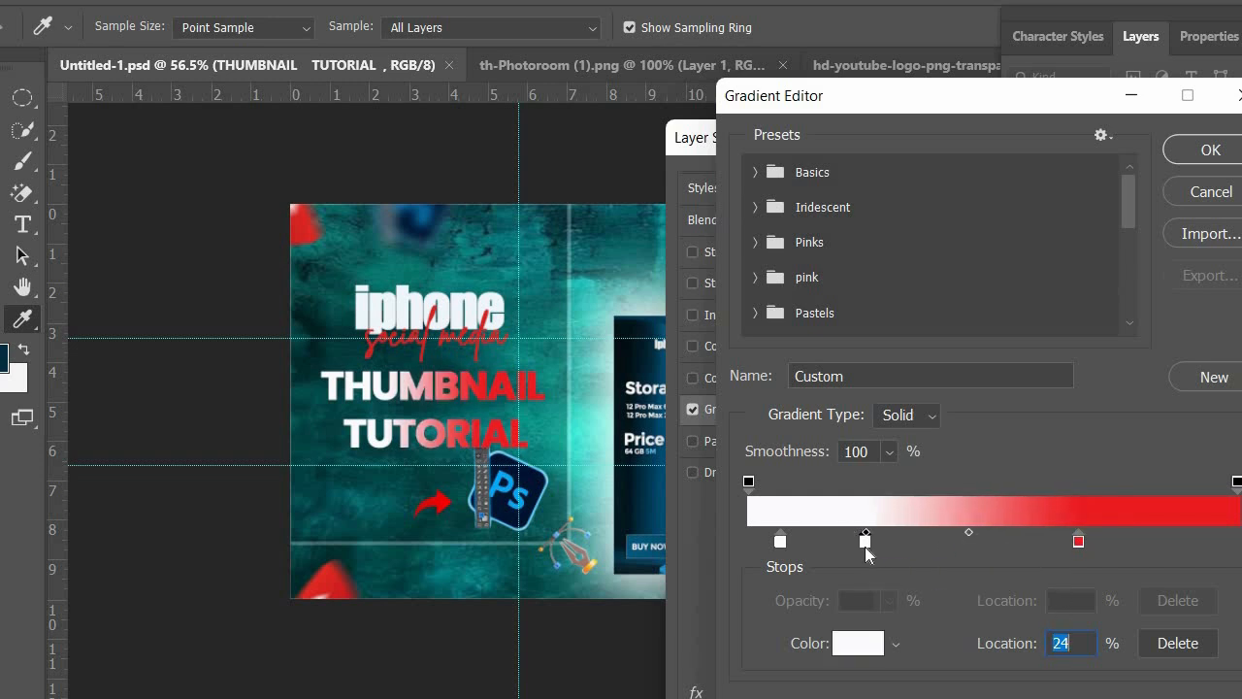
pyautogui.click(1210, 149)
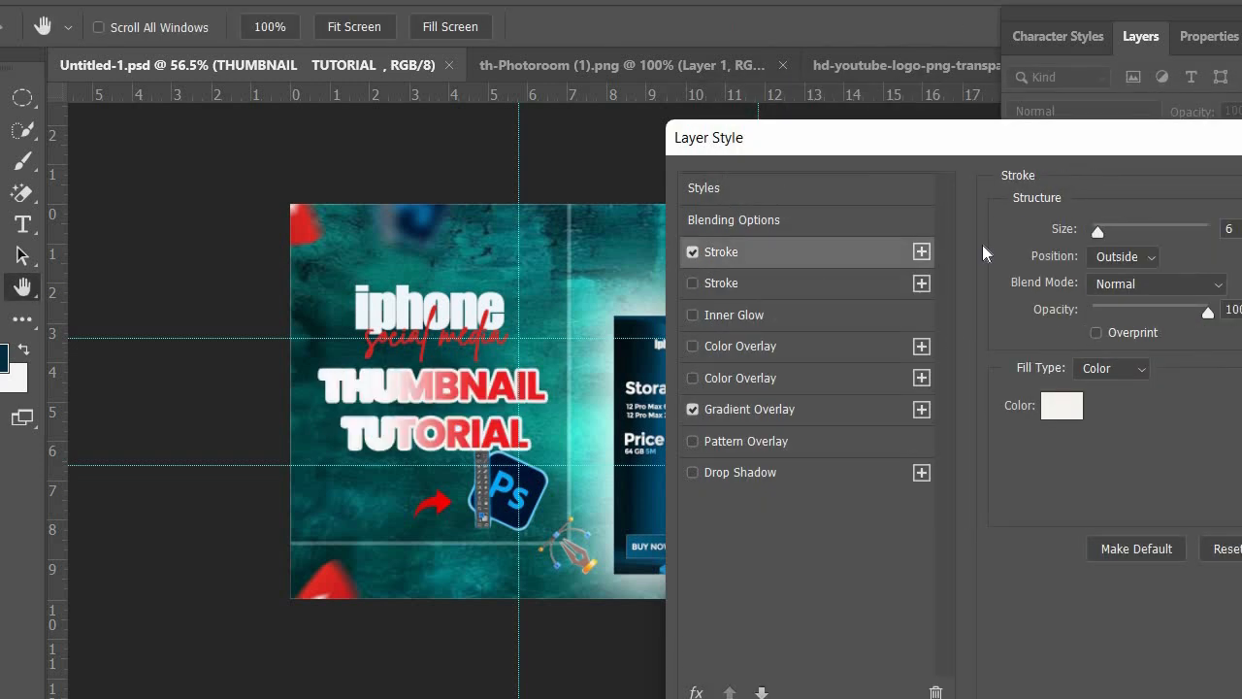
# Give the "THUMBNAIL TUTORIAL" text a 1 px outside stroke and an off-white (#f4f2f2) drop shadow, and adjust the shadow's opacity
pyautogui.moveTo(1090, 233); pyautogui.dragTo(1092, 232)
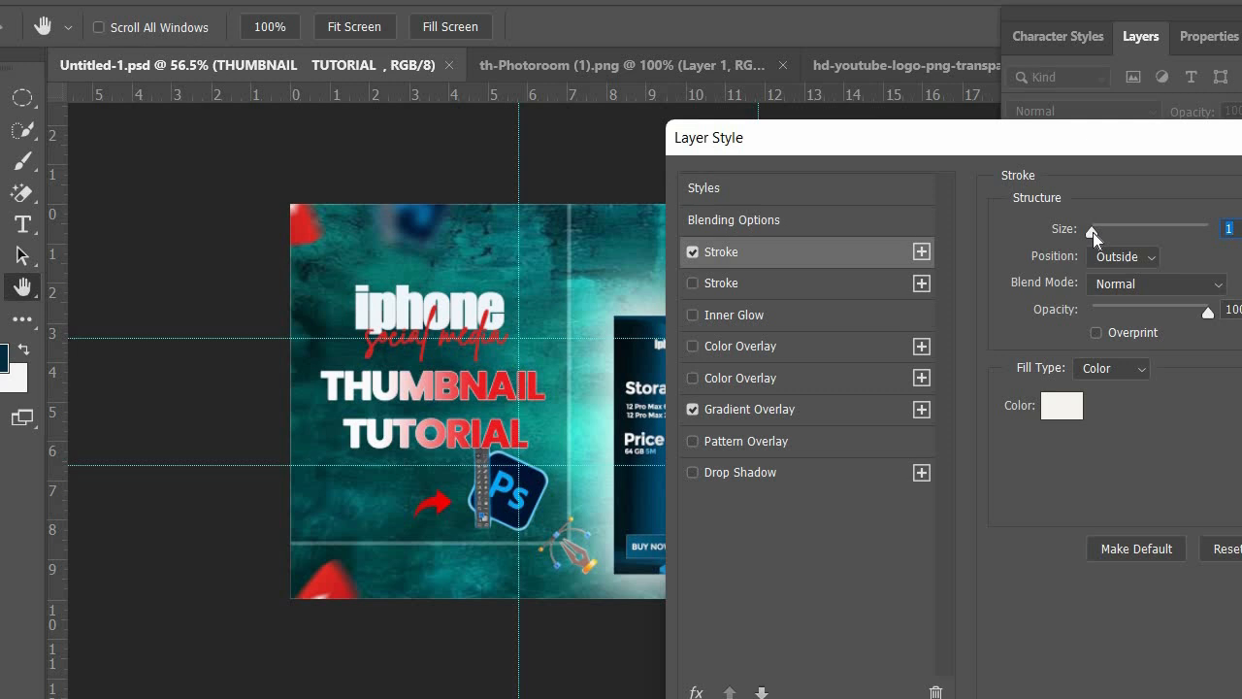
pyautogui.click(695, 473)
pyautogui.click(761, 472)
pyautogui.click(1236, 233)
pyautogui.click(731, 204)
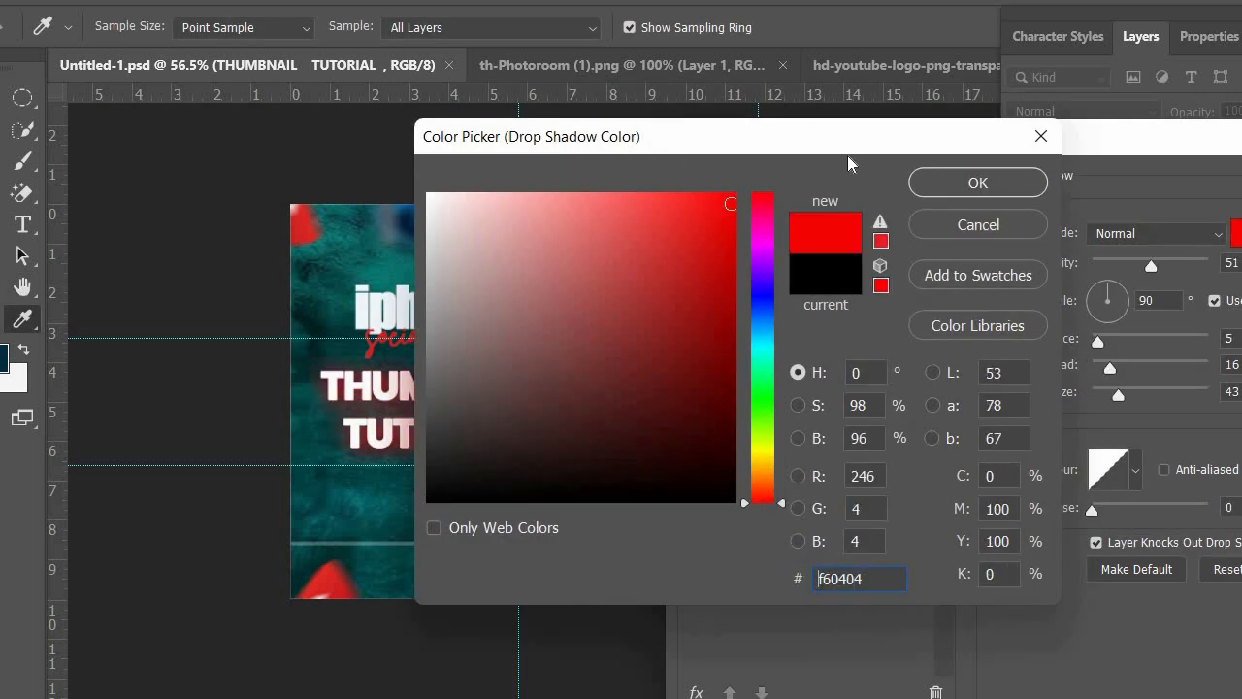
pyautogui.moveTo(847, 156); pyautogui.dragTo(1024, 165)
pyautogui.click(607, 214)
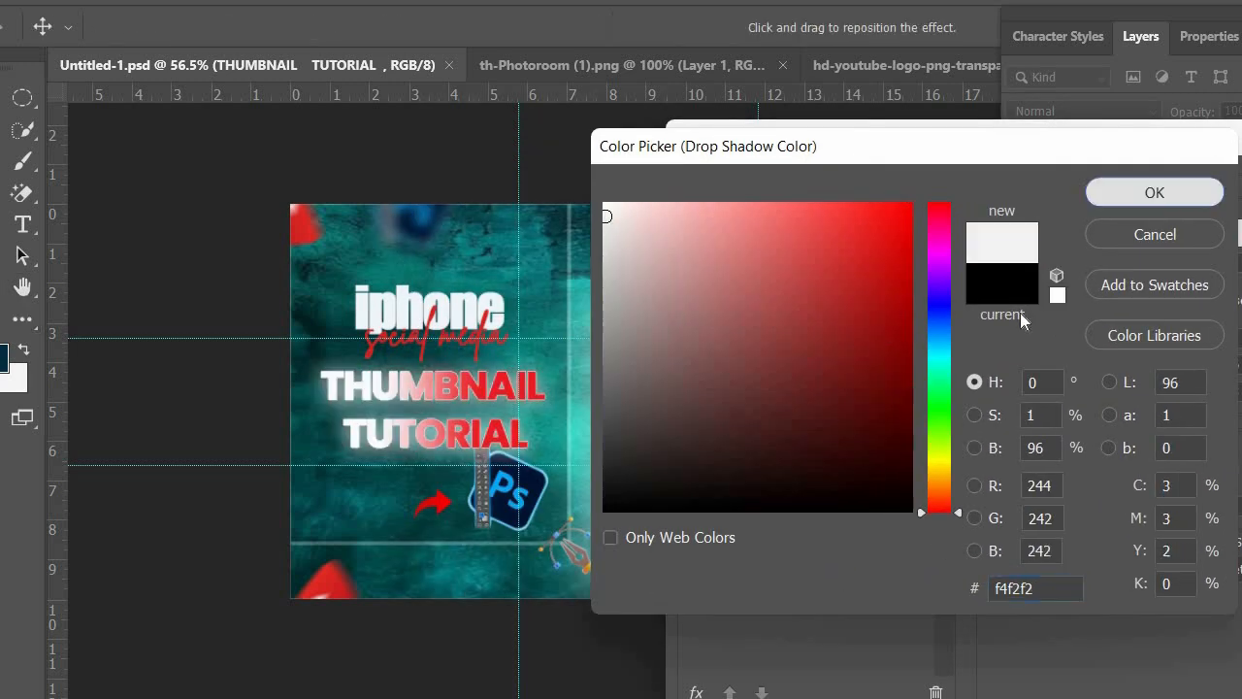
pyautogui.click(1154, 192)
pyautogui.moveTo(1167, 269); pyautogui.dragTo(1148, 267)
# Recolour the text's stroke to a pale pinkish white after trying black and red, and apply the layer style
pyautogui.click(721, 251)
pyautogui.click(1077, 418)
pyautogui.click(804, 498)
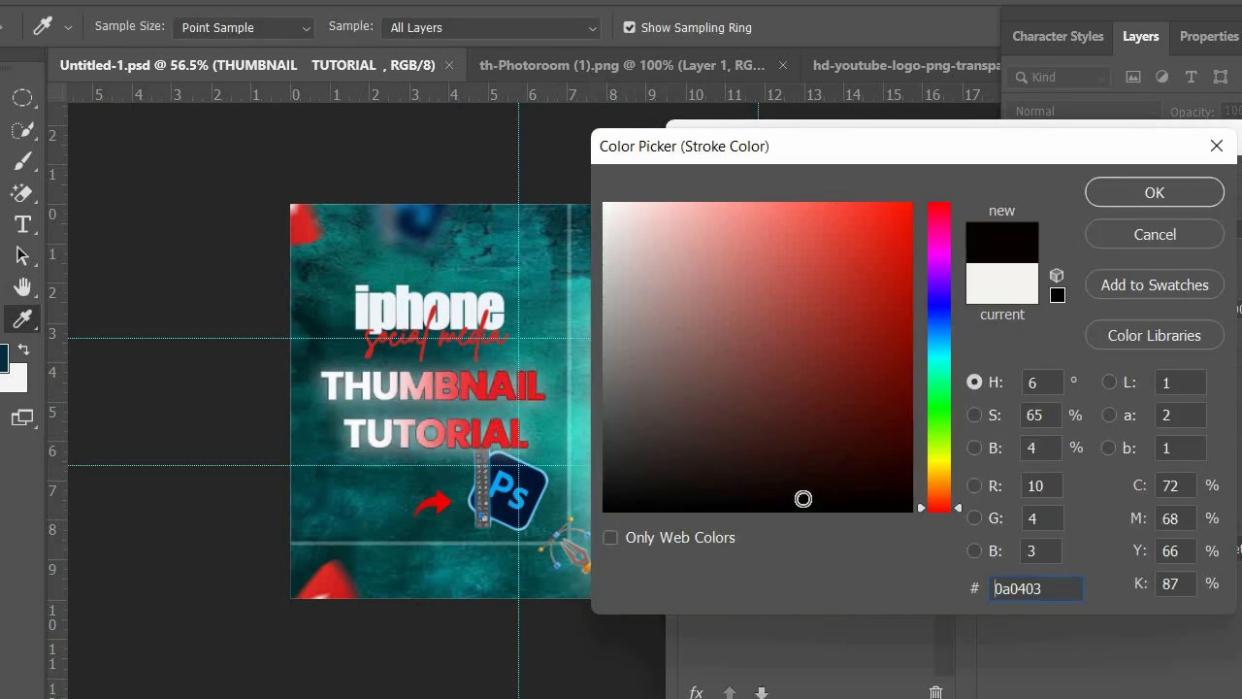
pyautogui.click(906, 210)
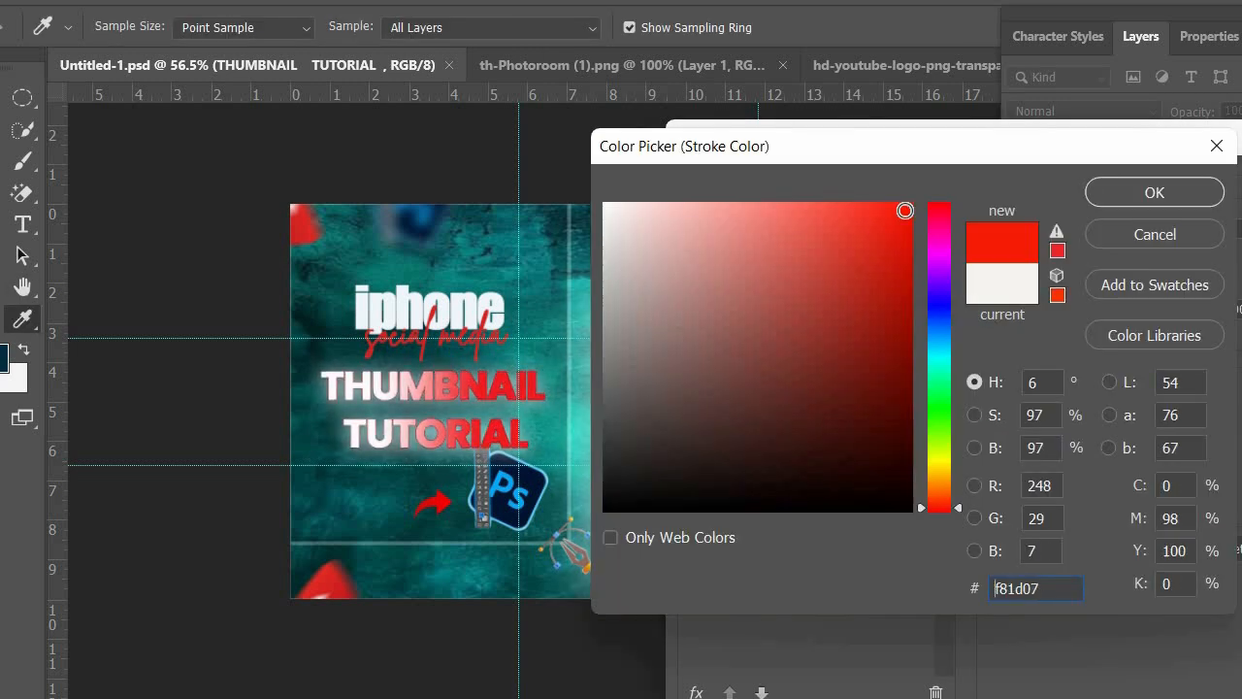
pyautogui.click(620, 210)
pyautogui.click(1153, 192)
pyautogui.moveTo(1032, 126)
pyautogui.mouseDown()
pyautogui.moveTo(1024, 189)
pyautogui.moveTo(700, 178)
pyautogui.mouseUp()
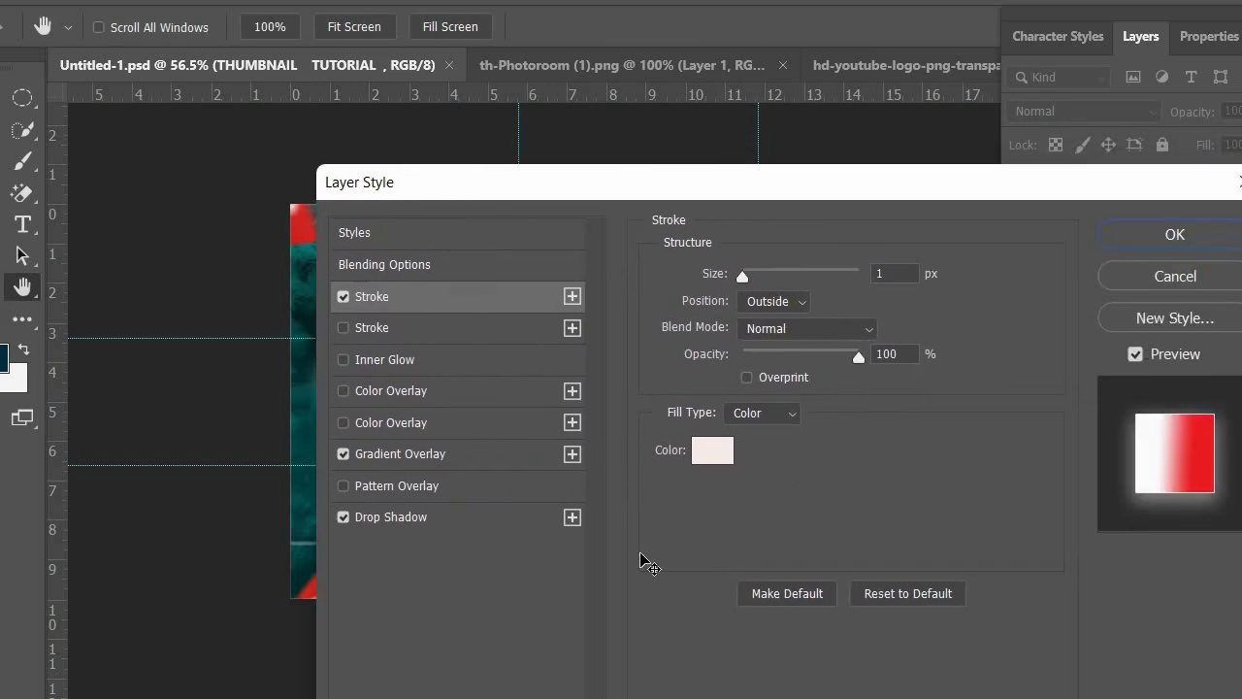
pyautogui.click(1175, 235)
# Open the layer style settings of the sharp Photoshop logo beside the red arrow
pyautogui.click(510, 488)
pyautogui.rightClick(1187, 582)
pyautogui.click(1043, 110)
pyautogui.moveTo(817, 137); pyautogui.dragTo(1069, 158)
# Try a 4 px outside stroke in blue around the Photoshop logo
pyautogui.click(639, 269)
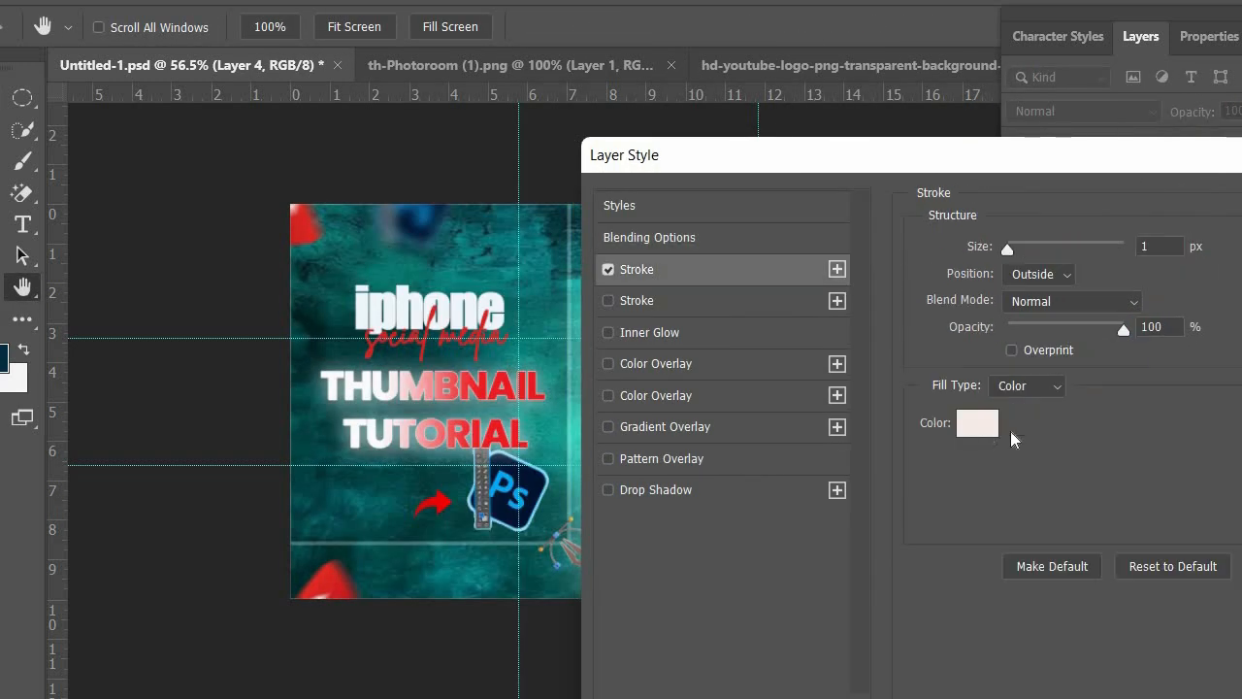
pyautogui.click(979, 424)
pyautogui.click(495, 497)
pyautogui.click(1123, 208)
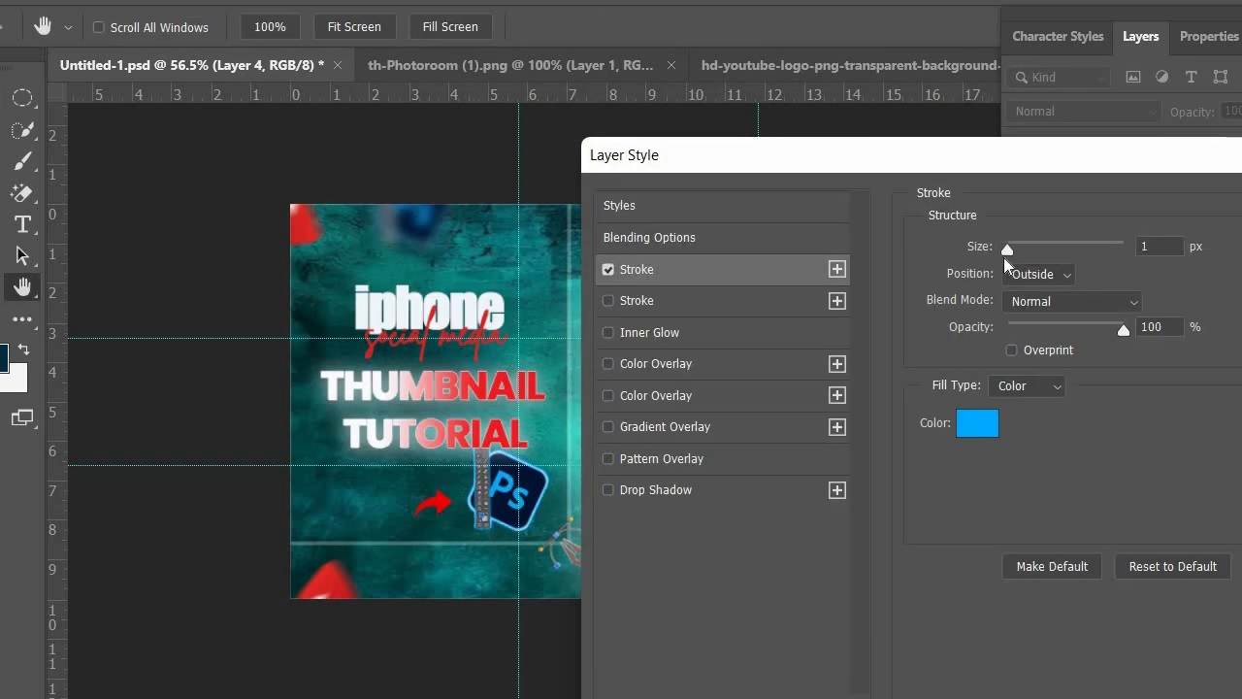
pyautogui.click(979, 425)
pyautogui.click(618, 217)
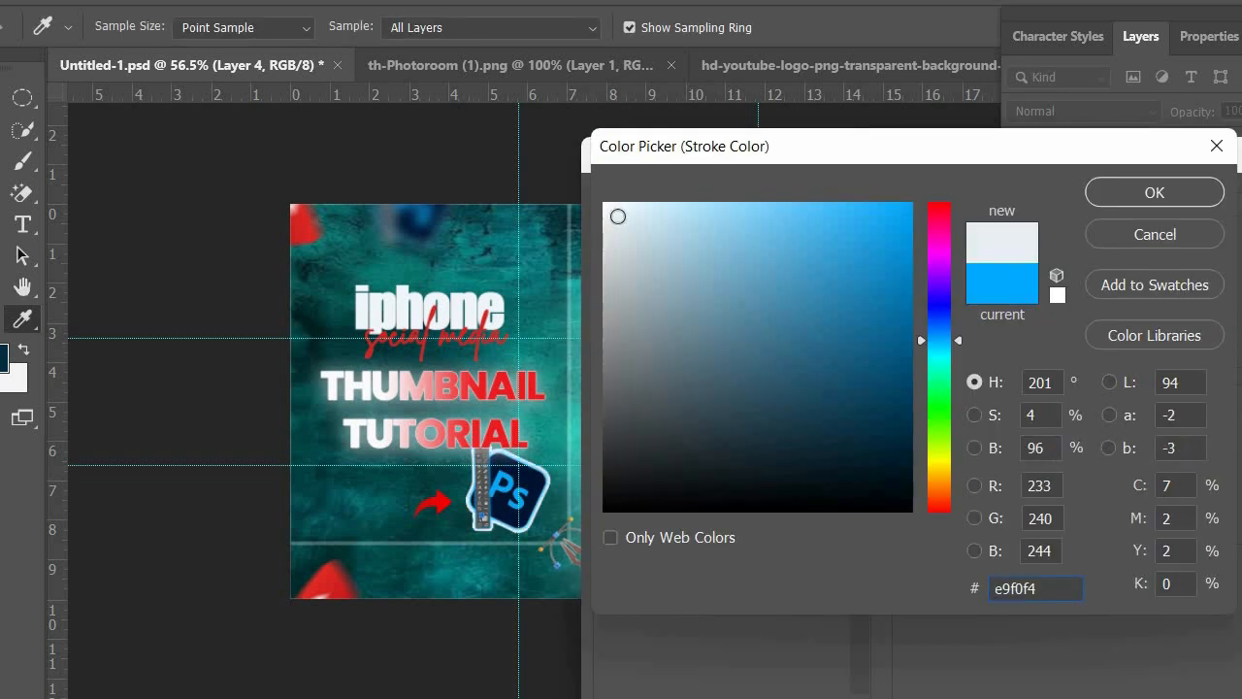
pyautogui.moveTo(850, 433); pyautogui.dragTo(885, 298)
pyautogui.press('Return')
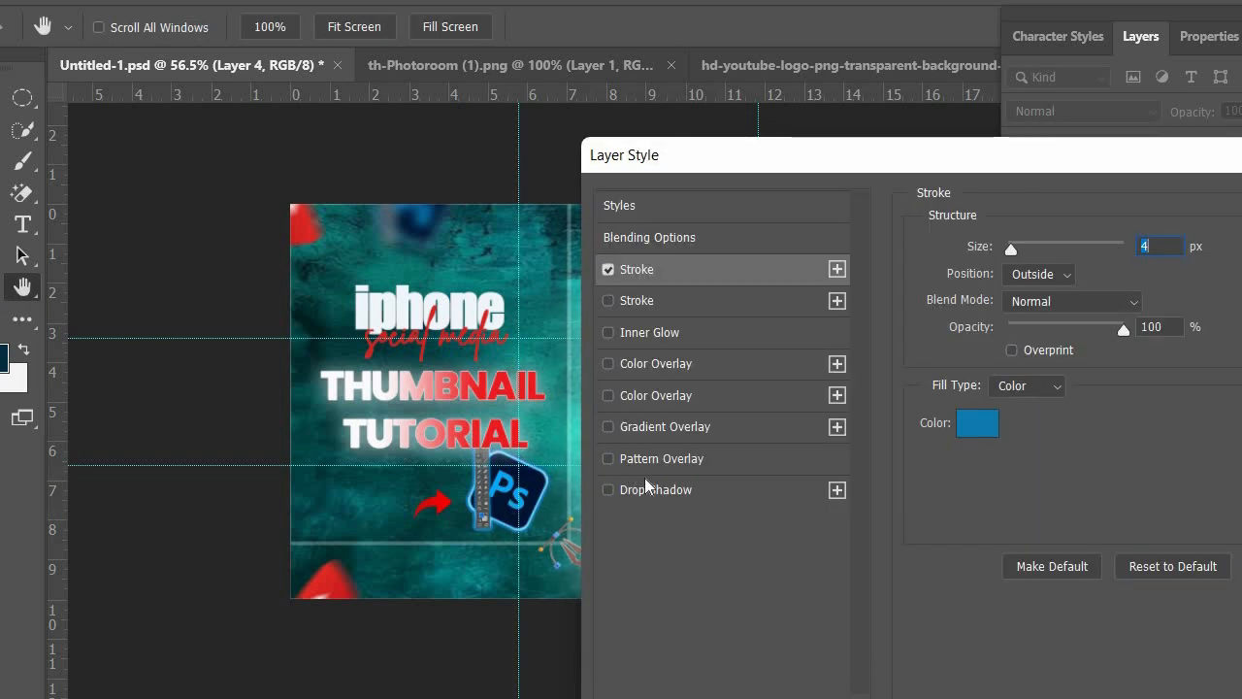
# Replace the Photoshop logo's stroke with an off-white drop shadow at 93% opacity and apply the layer style
pyautogui.click(609, 490)
pyautogui.click(772, 495)
pyautogui.click(638, 268)
pyautogui.click(608, 270)
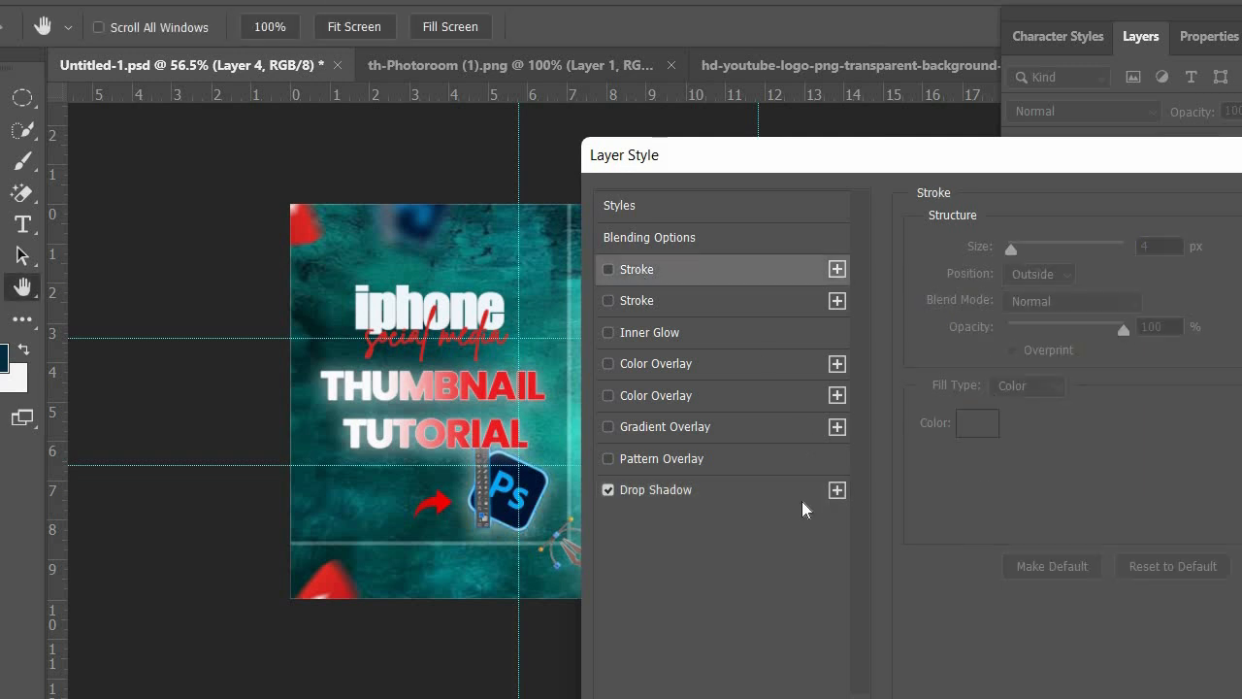
pyautogui.click(679, 490)
pyautogui.moveTo(1081, 278); pyautogui.dragTo(1103, 277)
pyautogui.click(1117, 277)
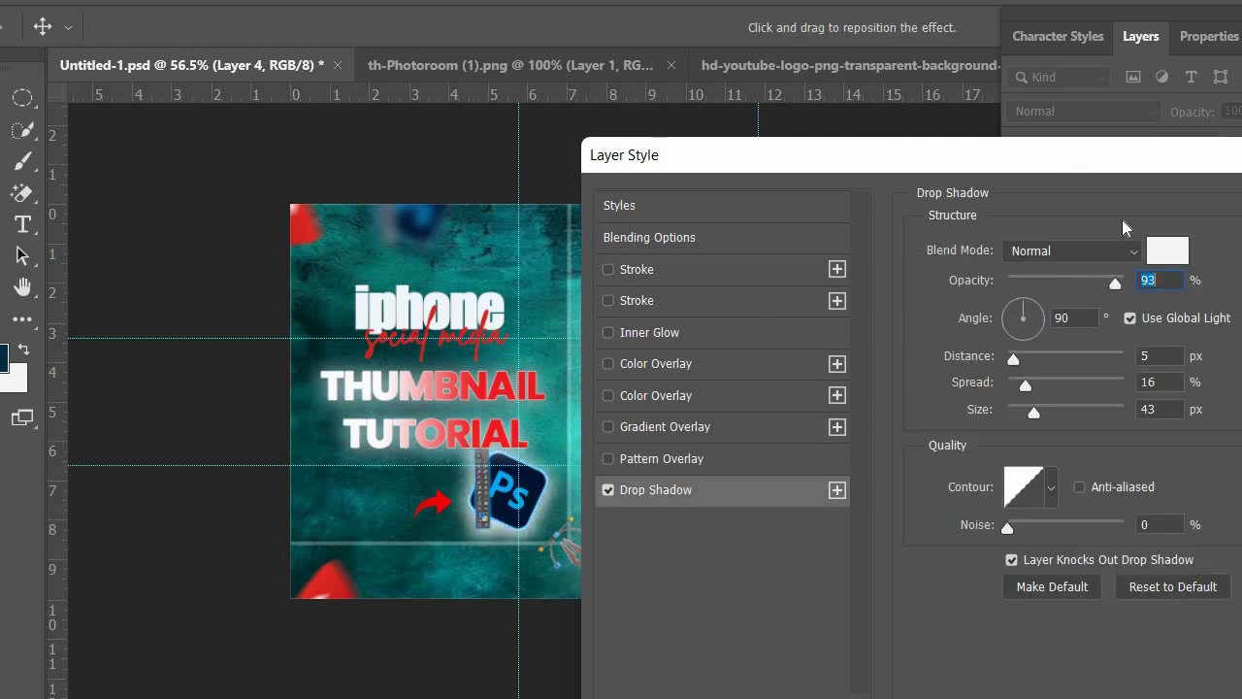
pyautogui.press('Return')
# Give the "iphone" text a layer opacity of 97% and an off-white drop shadow at 27% opacity
pyautogui.click(473, 328)
pyautogui.click(1150, 275)
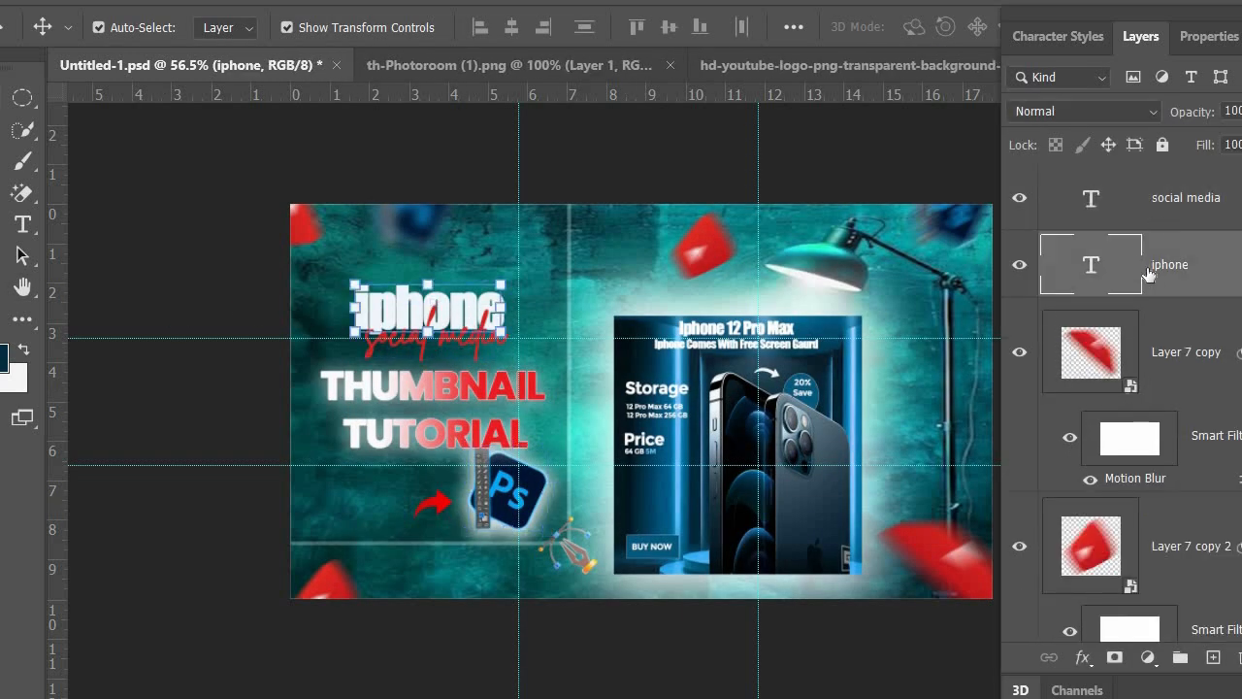
pyautogui.rightClick(1150, 275)
pyautogui.click(931, 33)
pyautogui.click(647, 490)
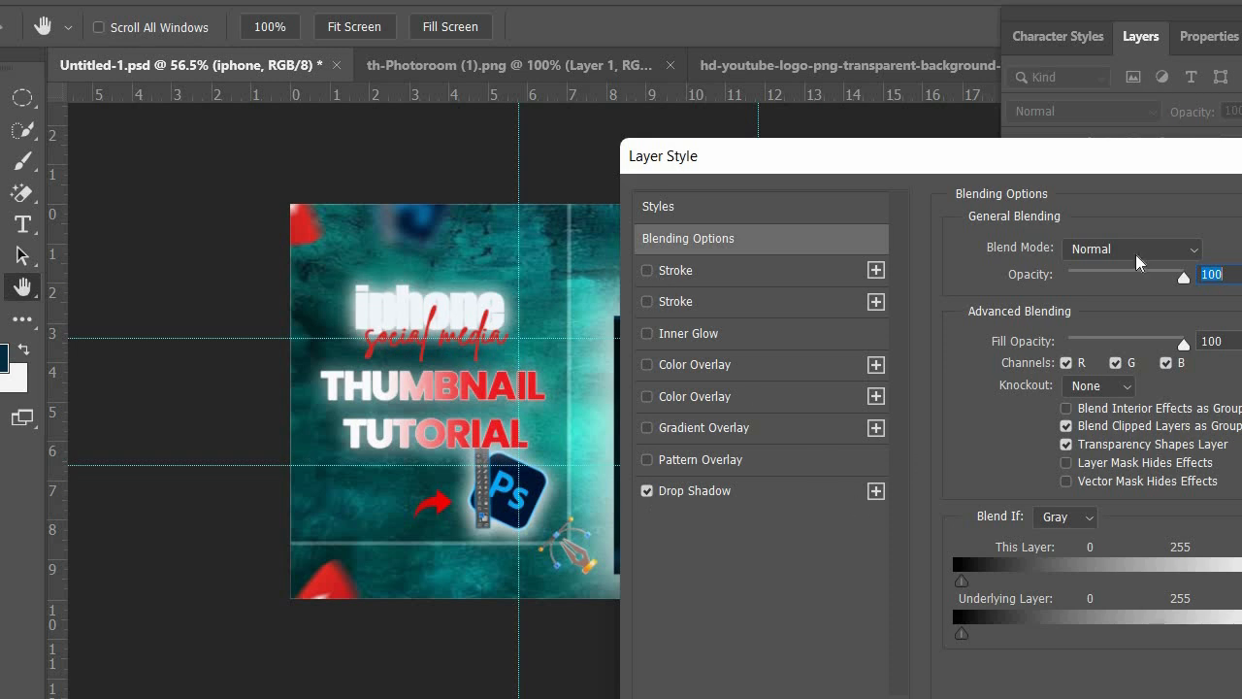
pyautogui.moveTo(1130, 276); pyautogui.dragTo(1181, 277)
pyautogui.click(649, 491)
pyautogui.click(695, 491)
pyautogui.click(1098, 280)
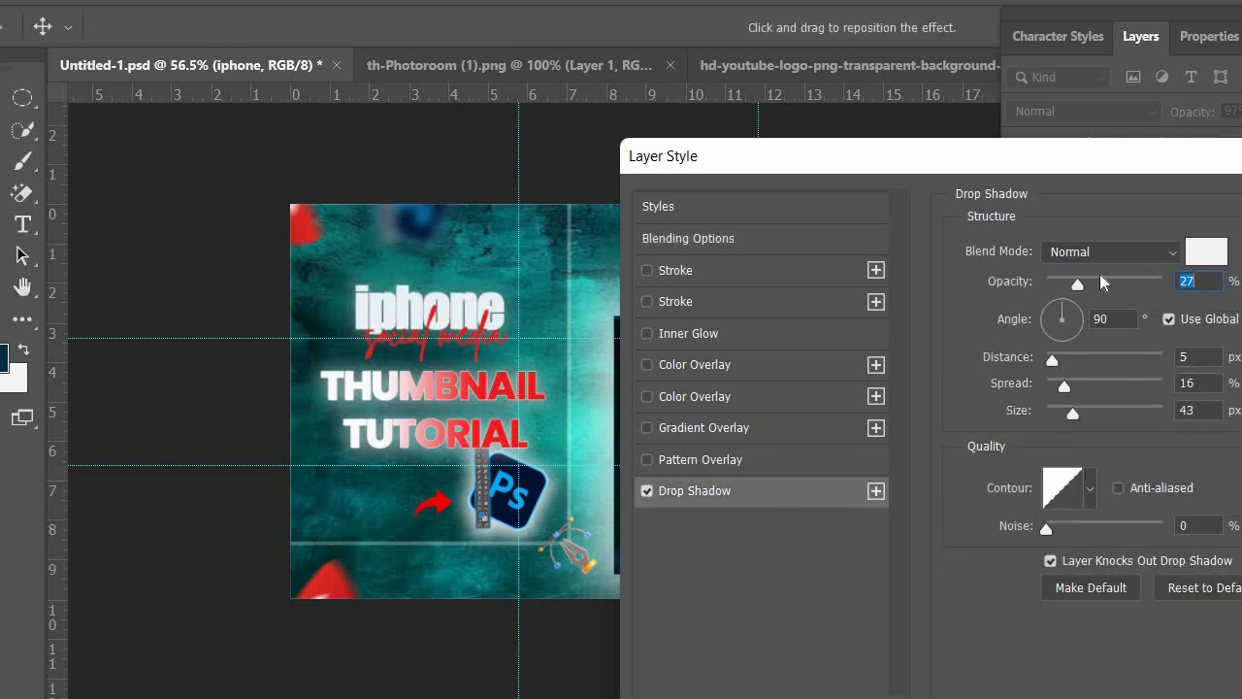
pyautogui.press('Return')
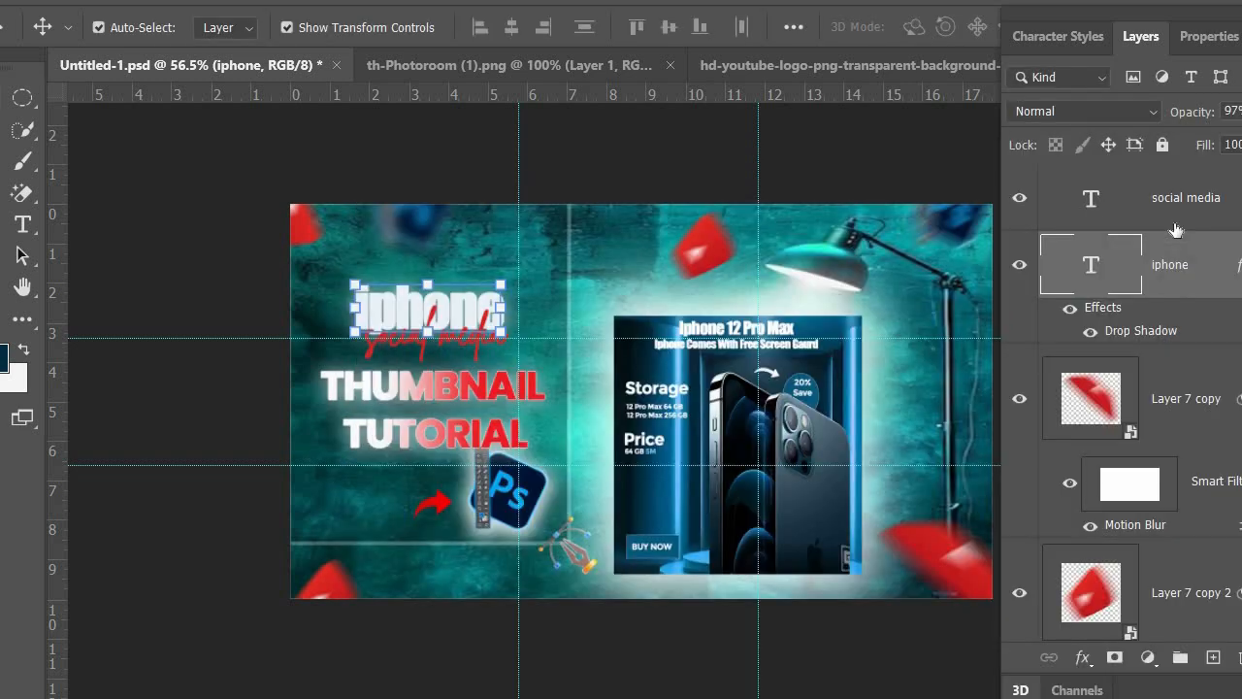
# Save the document, and enlarge, reorient and move the lower-left blurred red YouTube logo up against the canvas's left edge
pyautogui.click(9, 3)
pyautogui.click(89, 253)
pyautogui.moveTo(339, 577); pyautogui.dragTo(361, 508)
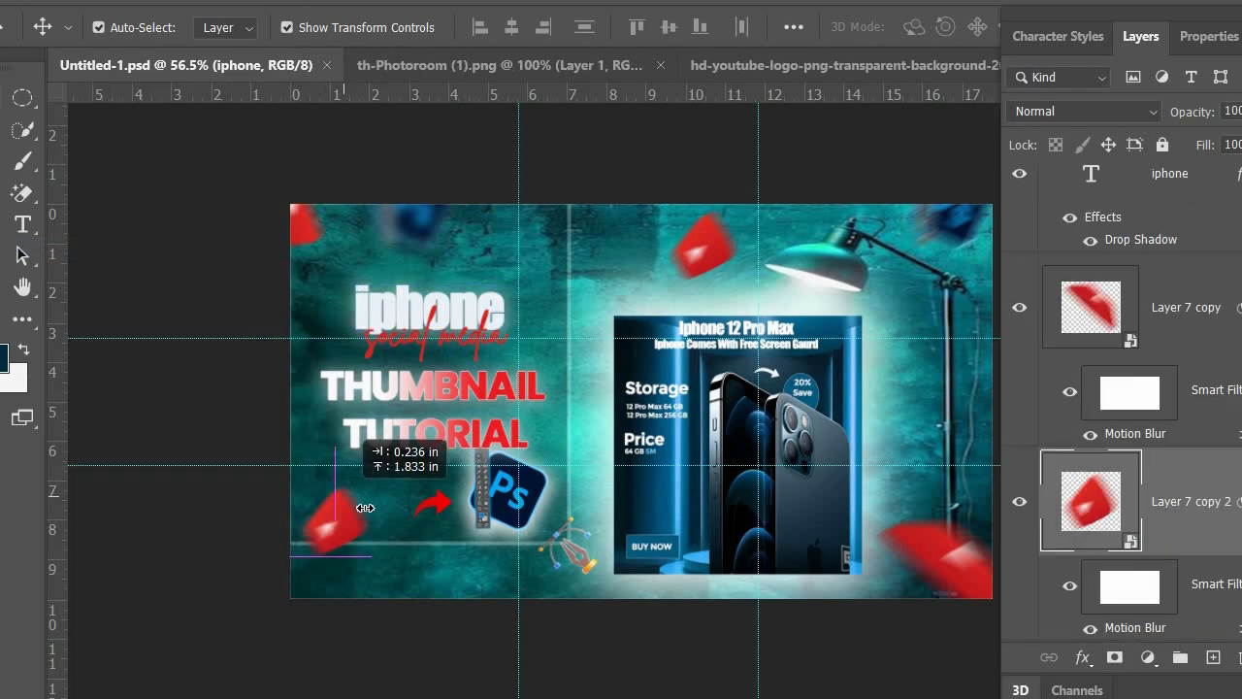
pyautogui.moveTo(384, 553); pyautogui.dragTo(436, 574)
pyautogui.moveTo(367, 518); pyautogui.dragTo(301, 482)
pyautogui.rightClick(336, 520)
pyautogui.click(375, 484)
pyautogui.press('Return')
pyautogui.click(149, 240)
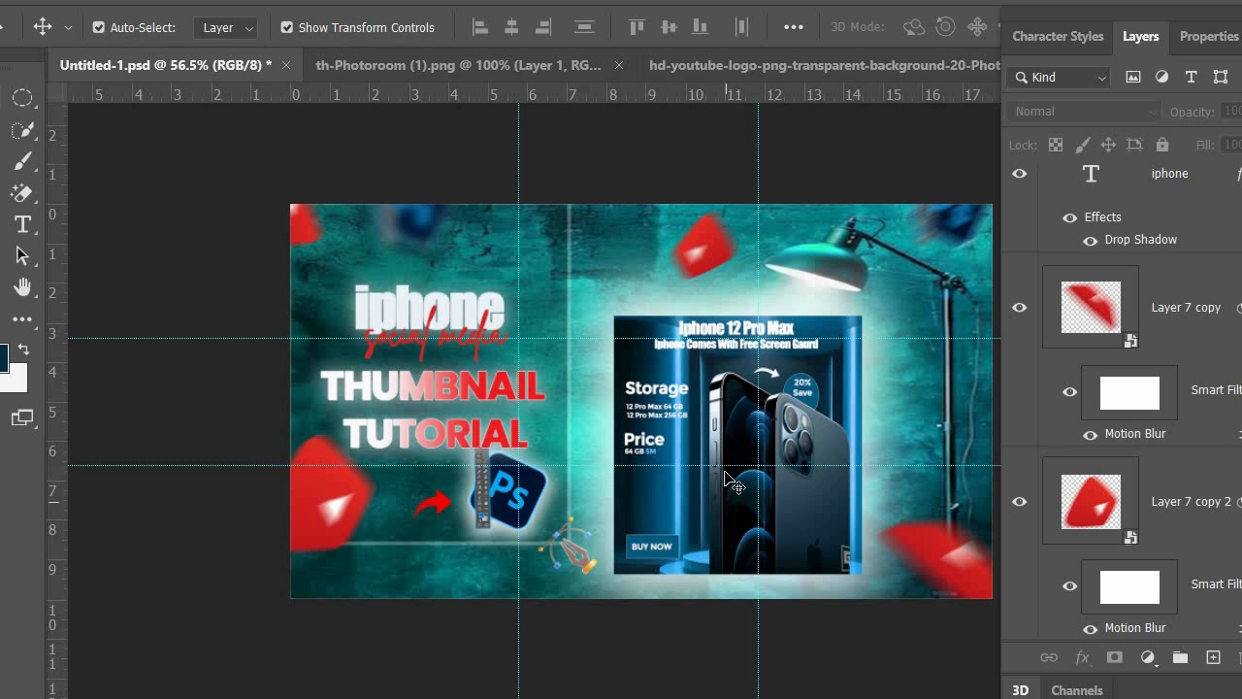
# Move the iPhone 12 Pro Max poster and the white glow rectangle behind it slightly up and to the left
pyautogui.moveTo(738, 438); pyautogui.dragTo(723, 418)
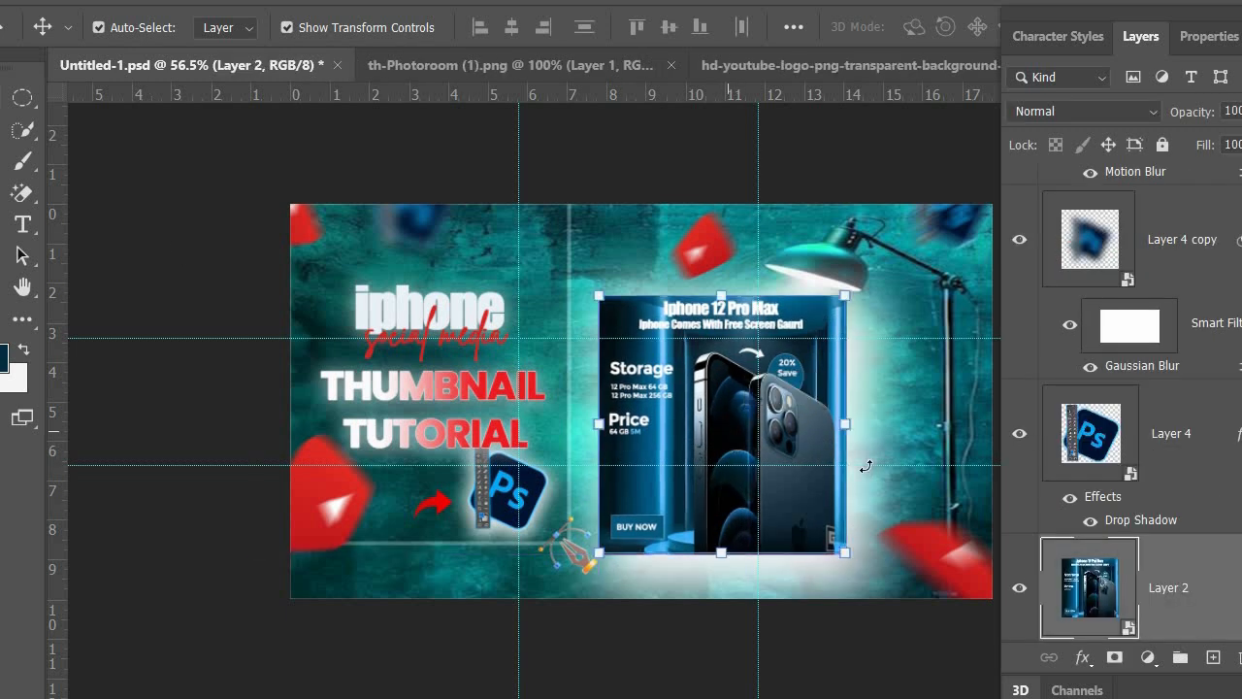
pyautogui.click(1126, 340)
pyautogui.scroll(2, 1095, 479)
pyautogui.scroll(-8, 1092, 481)
pyautogui.click(1093, 482)
pyautogui.moveTo(706, 584); pyautogui.dragTo(702, 567)
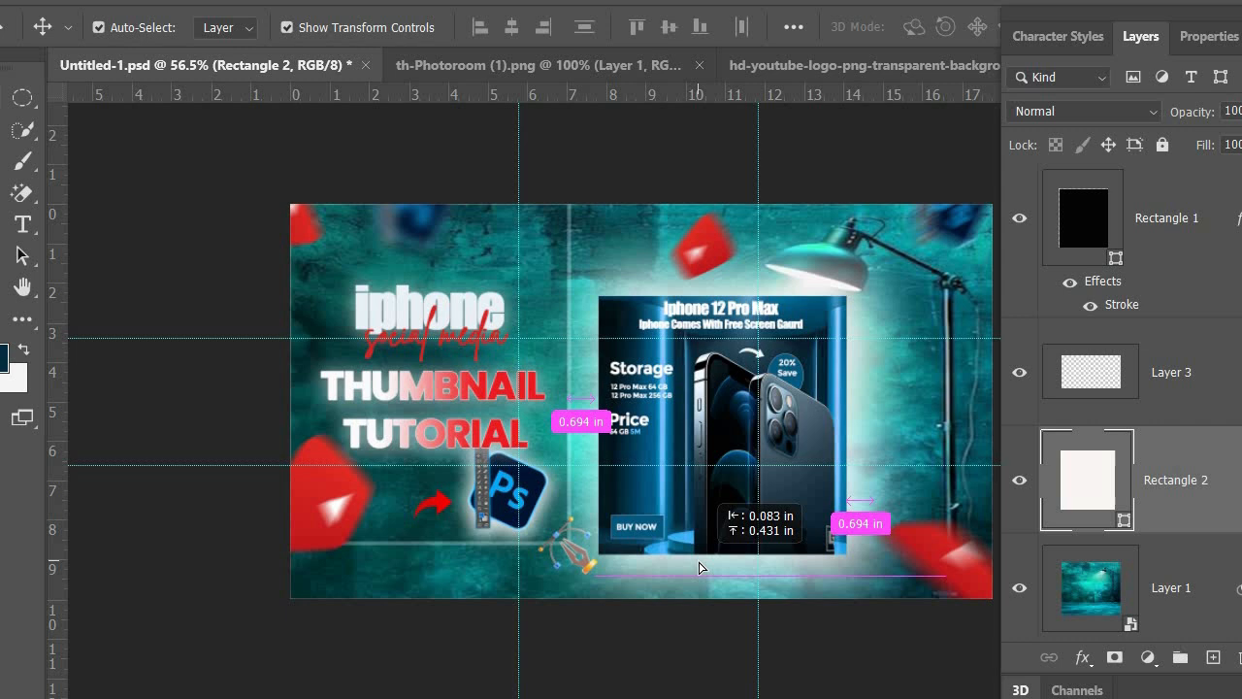
pyautogui.moveTo(701, 291); pyautogui.dragTo(688, 287)
pyautogui.click(136, 121)
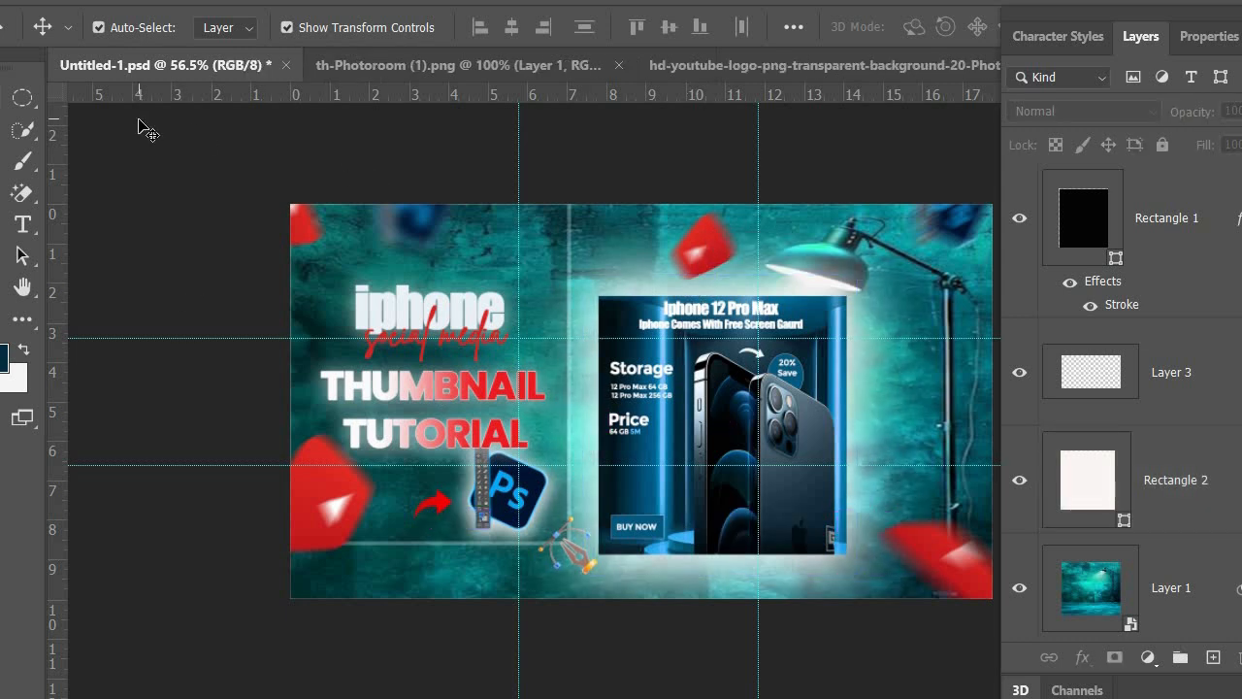